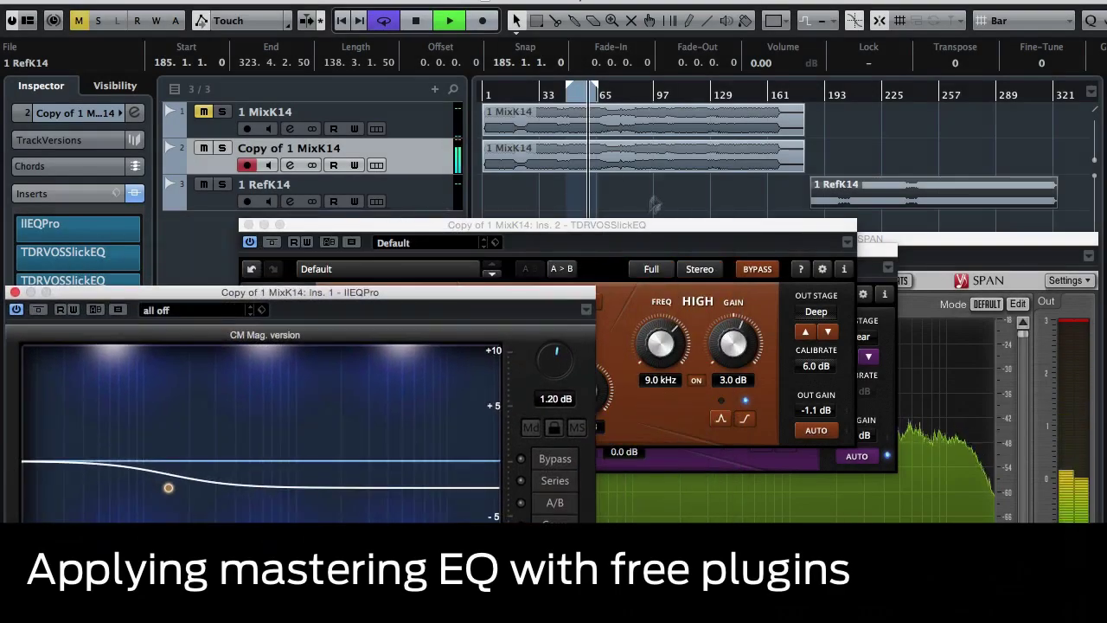
# Step: Bring the second Slick EQ window in front of IIEQ Pro and turn off cycle playback
pyautogui.moveTo(654, 225); pyautogui.dragTo(527, 184)
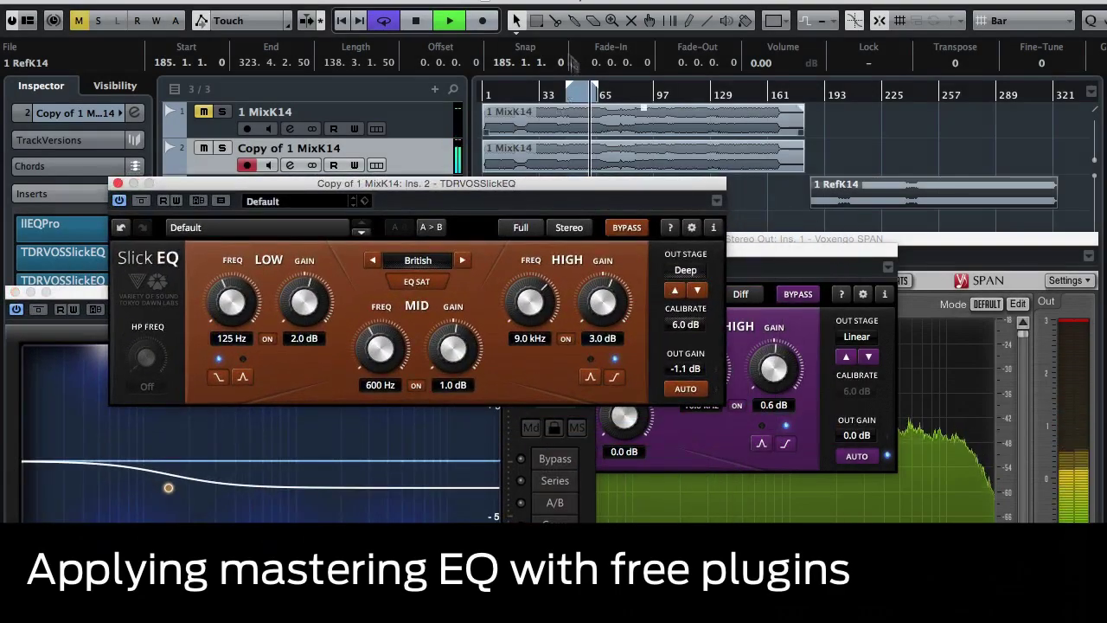
pyautogui.click(390, 22)
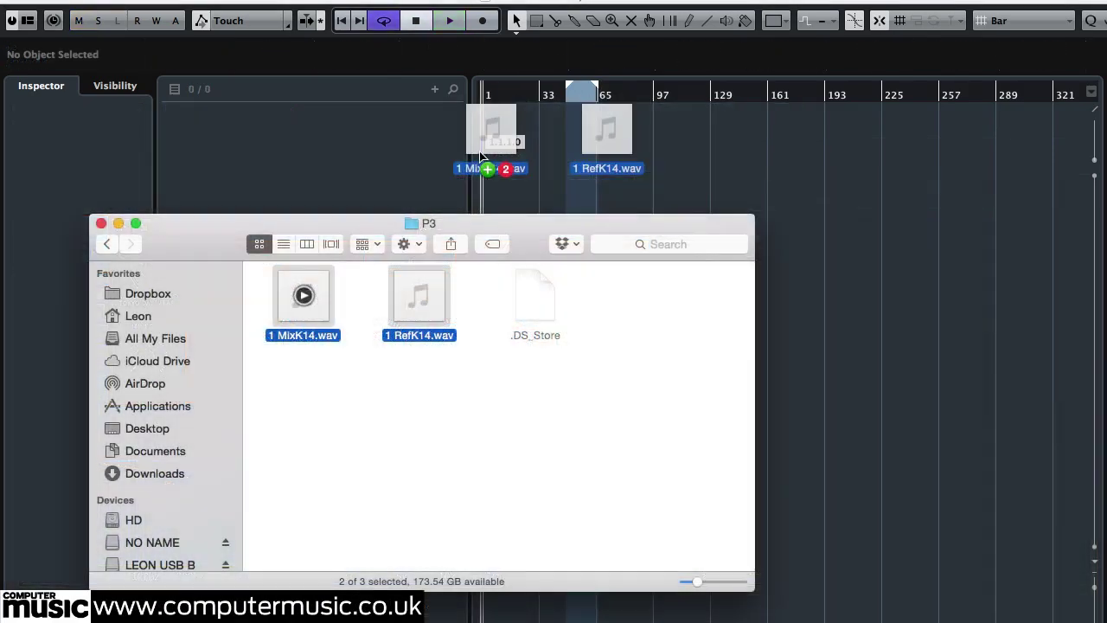
# Step: Import MixK14.wav and RefK14.wav onto different tracks
pyautogui.moveTo(482, 156); pyautogui.dragTo(480, 156)
pyautogui.click(641, 236)
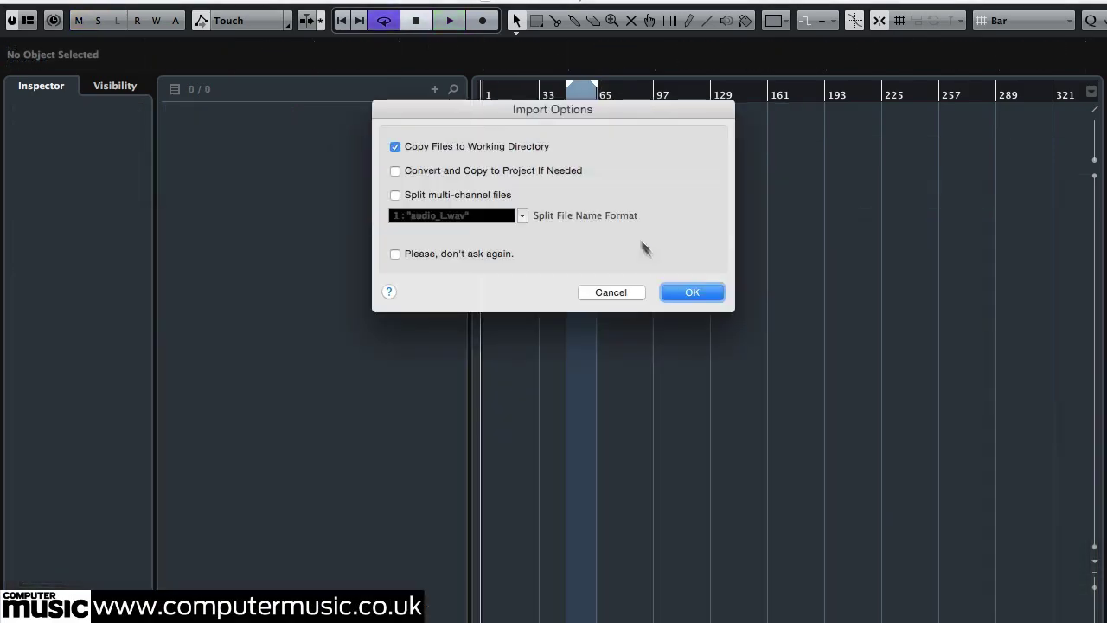
pyautogui.click(705, 289)
# Step: Move the RefK14 event to start at bar 185 and set playback near bar 49
pyautogui.click(548, 244)
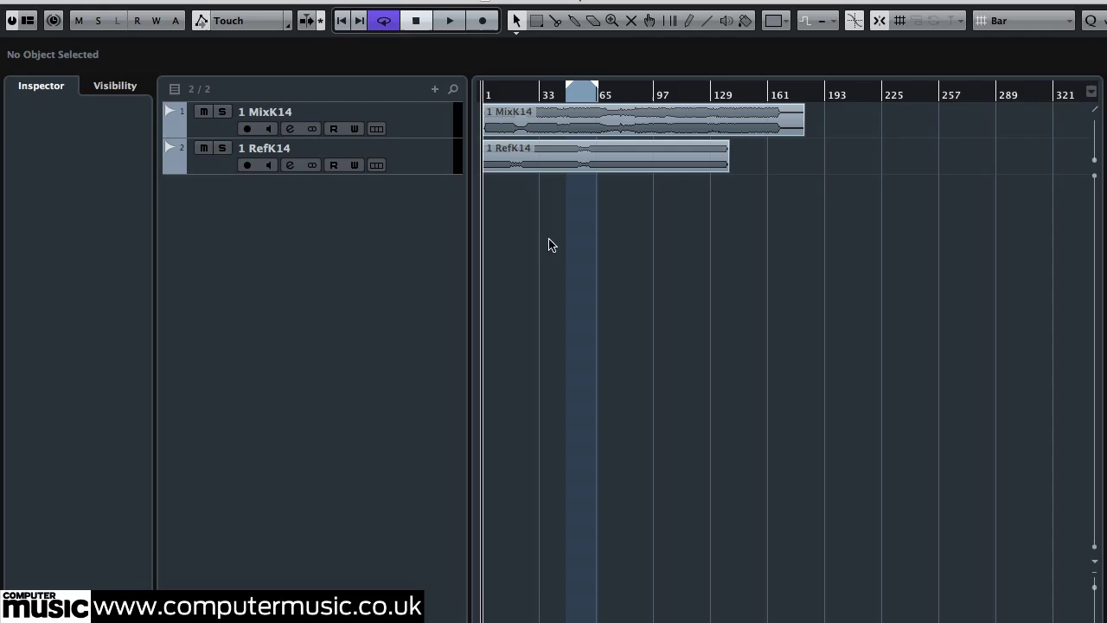
pyautogui.moveTo(546, 170); pyautogui.dragTo(870, 149)
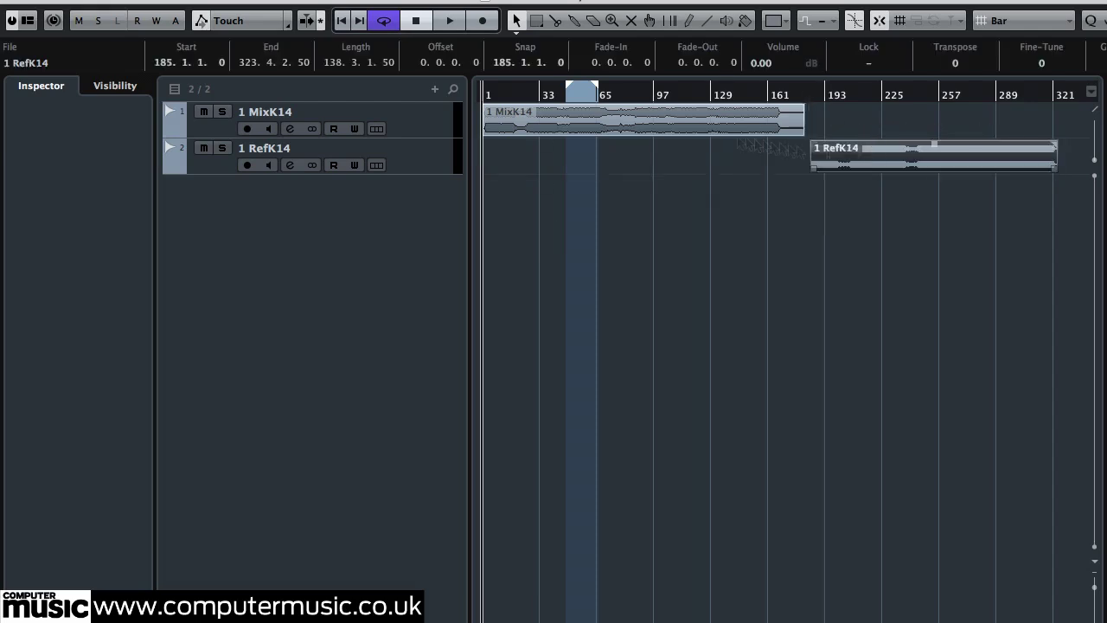
pyautogui.click(572, 95)
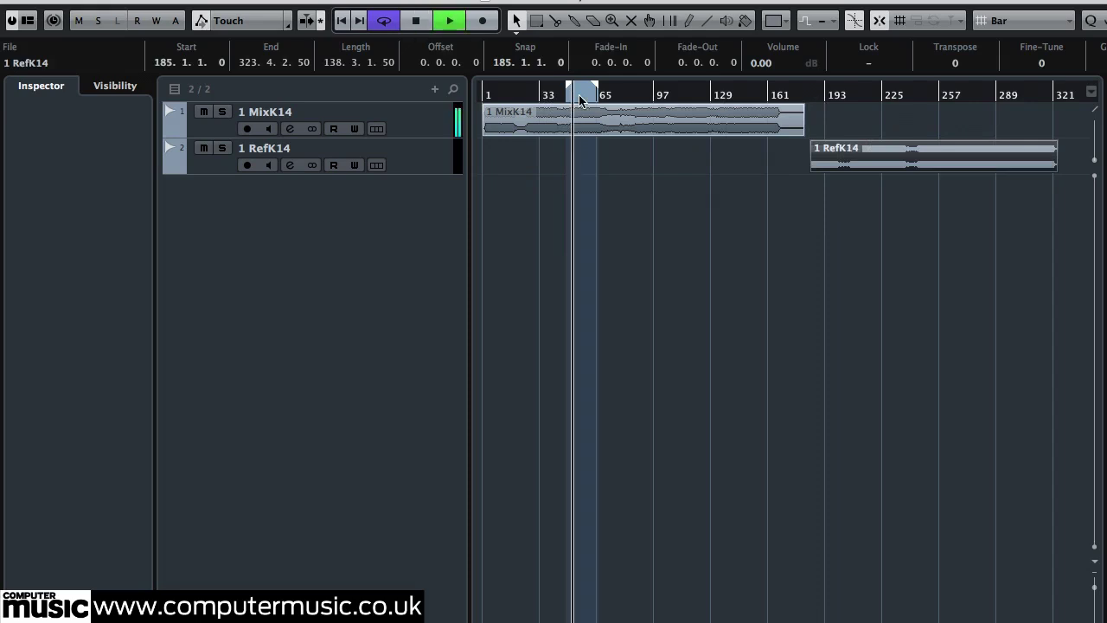
# Step: Open Voxengo SPAN on Stereo Out from the MixConsole and switch its metering to K-14 C
pyautogui.press('F3')
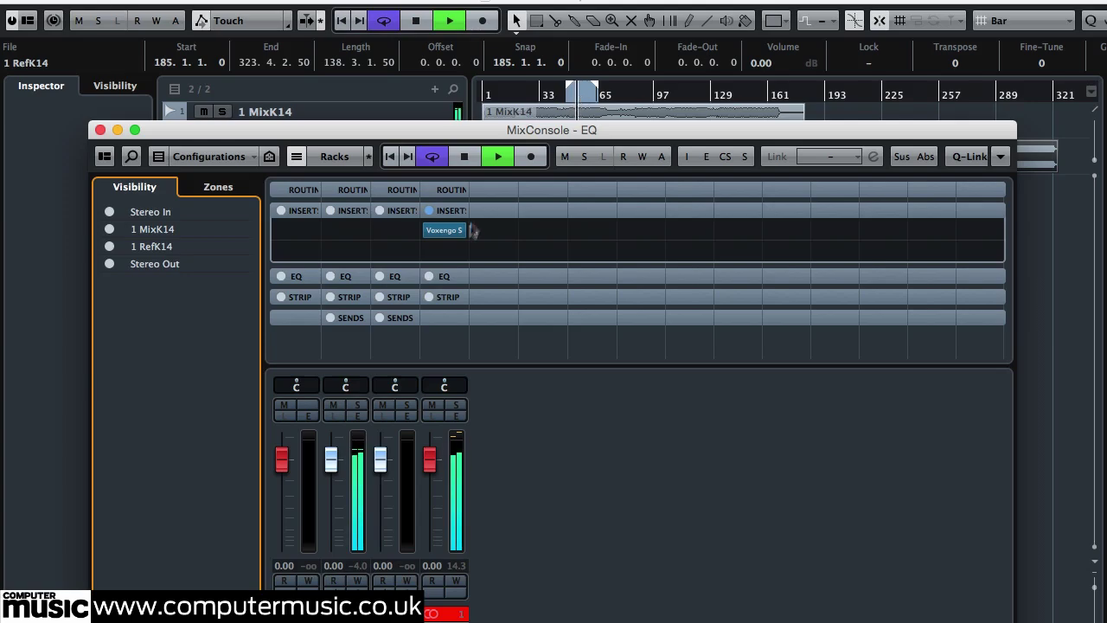
pyautogui.click(446, 230)
pyautogui.click(868, 607)
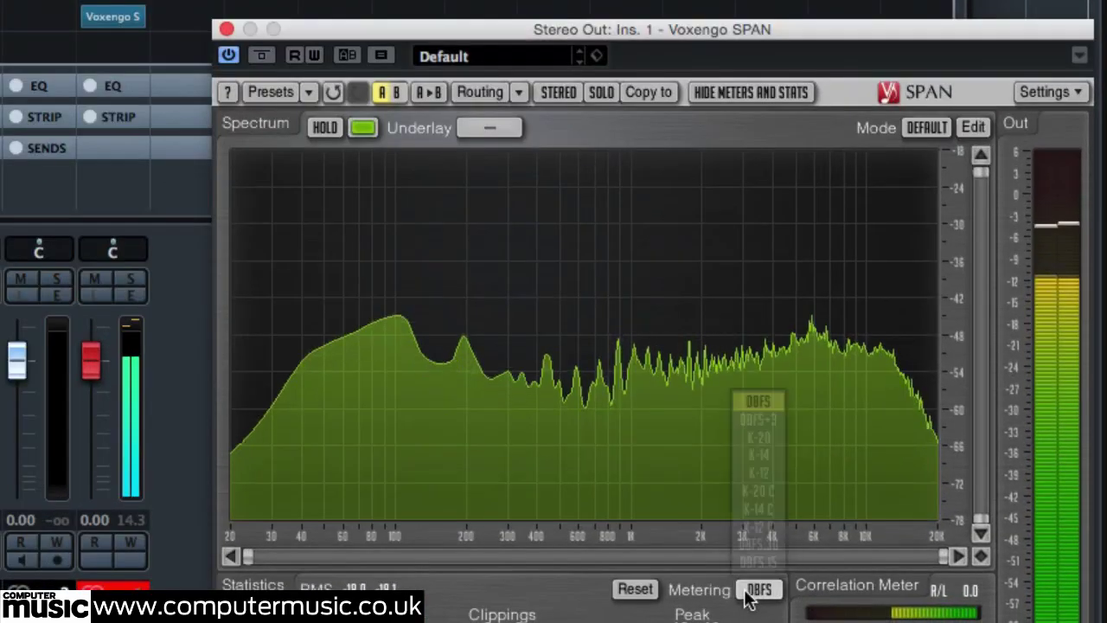
pyautogui.click(767, 507)
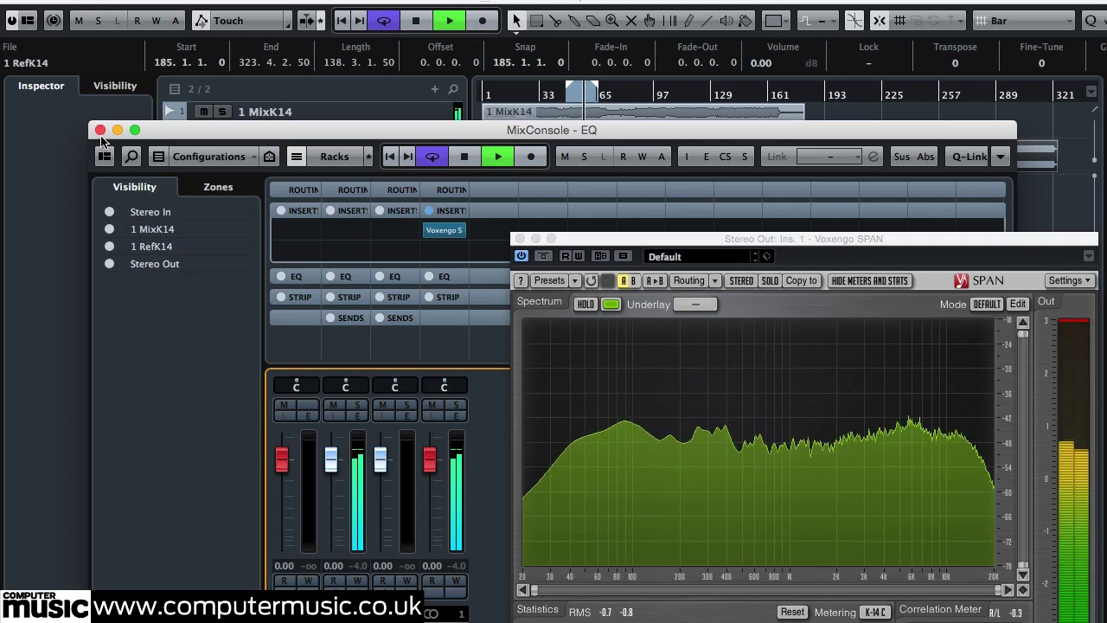
pyautogui.click(100, 129)
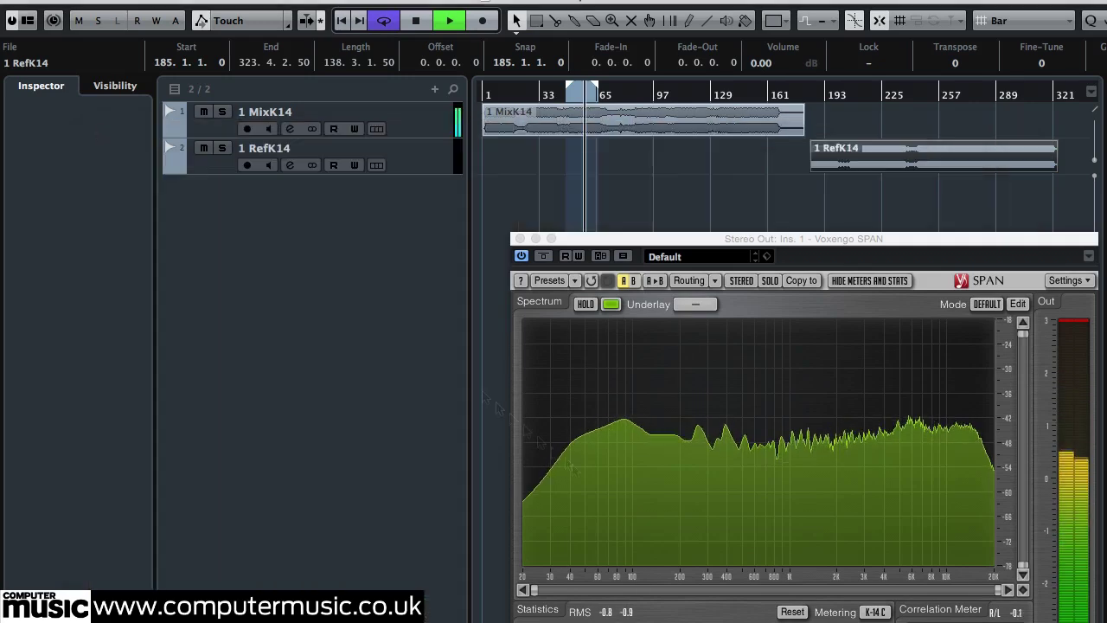
# Step: Mute the MixK14 track and duplicate it
pyautogui.click(430, 126)
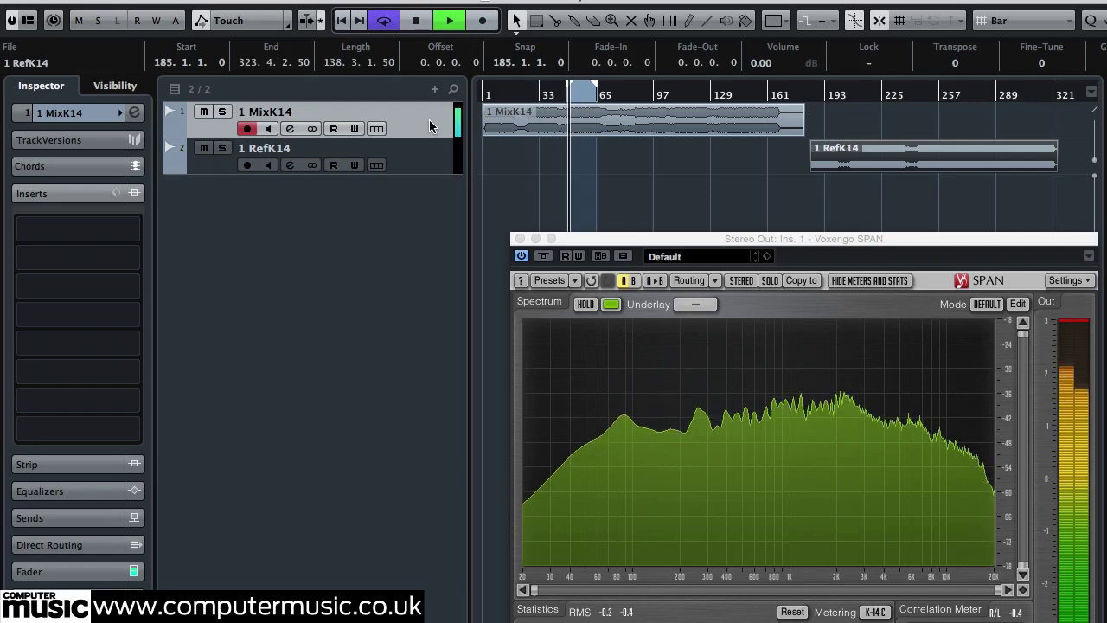
pyautogui.click(203, 111)
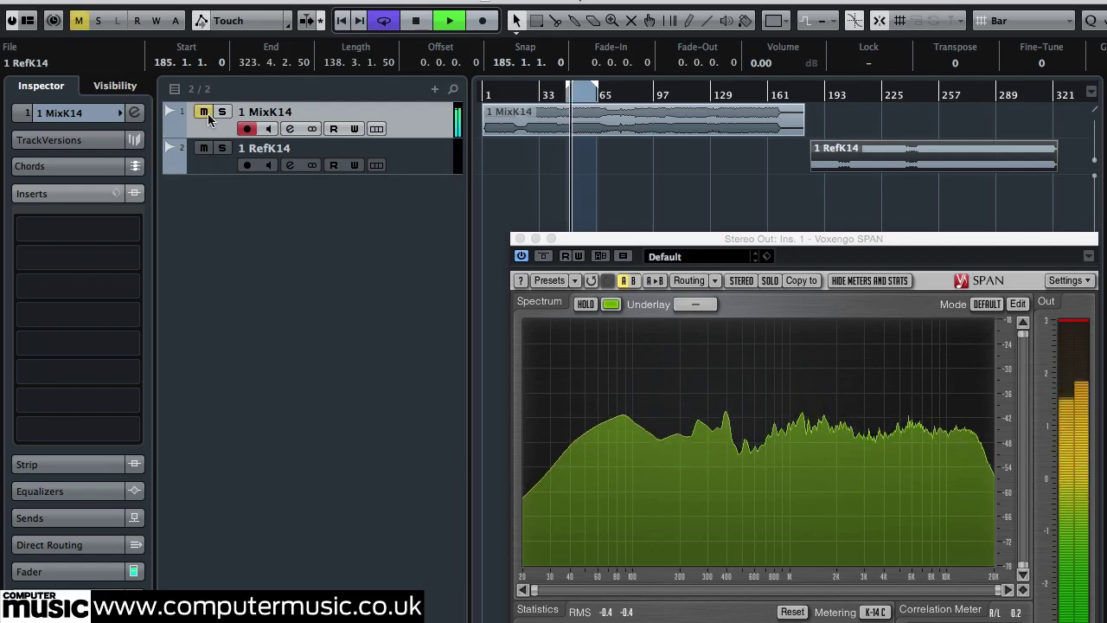
pyautogui.rightClick(420, 128)
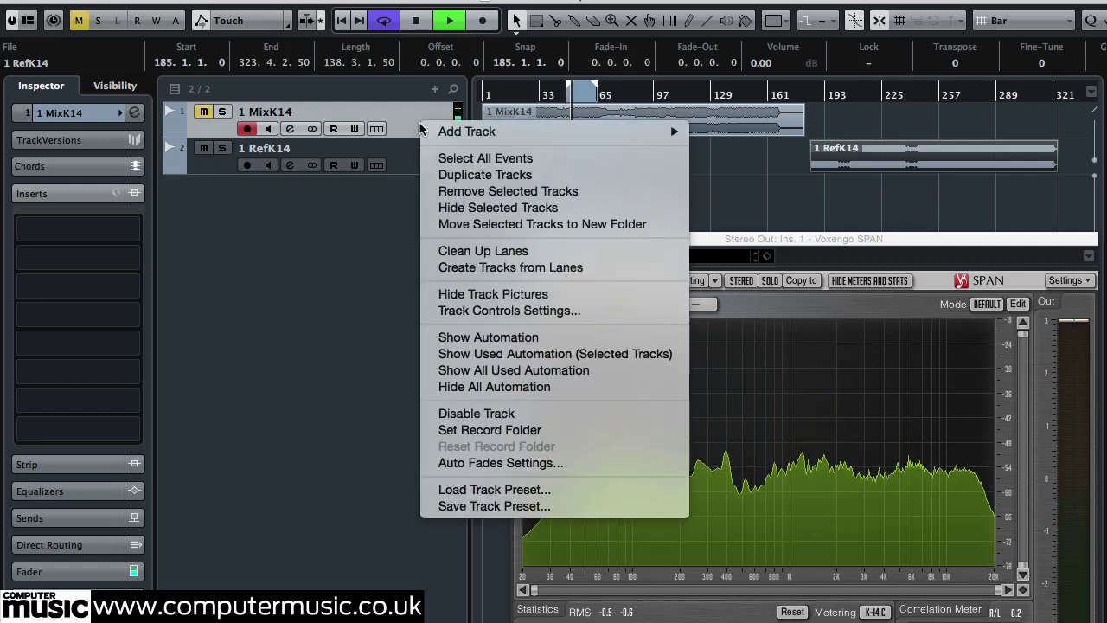
pyautogui.click(484, 174)
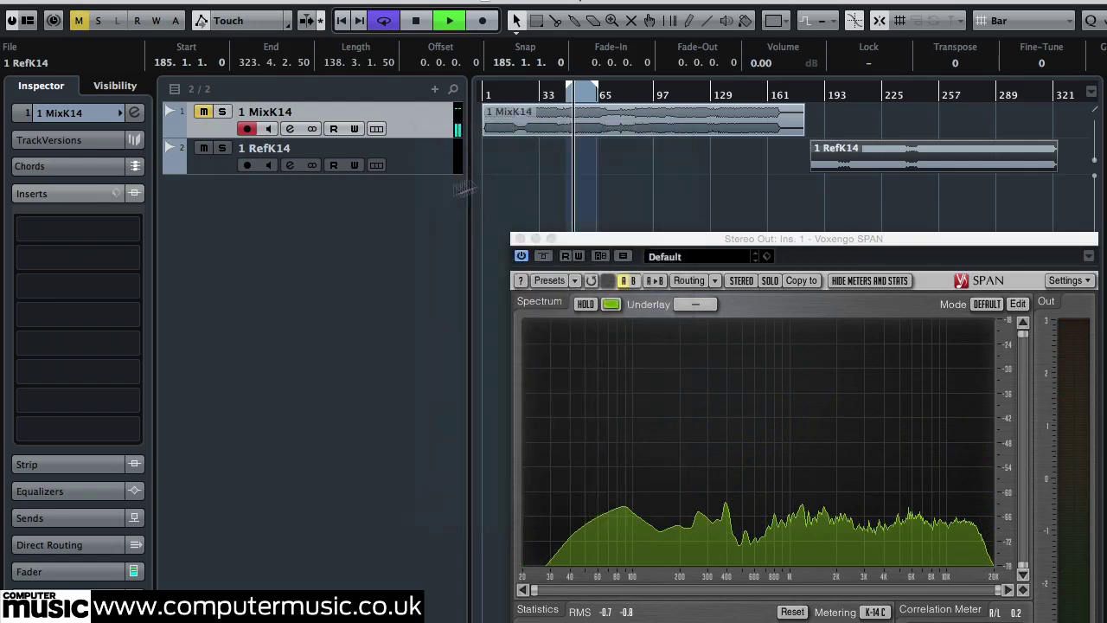
# Step: Load IIEQPro into the first insert slot of Copy of 1 MixK14
pyautogui.click(141, 229)
pyautogui.scroll(-10, 221, 378)
pyautogui.scroll(4, 220, 378)
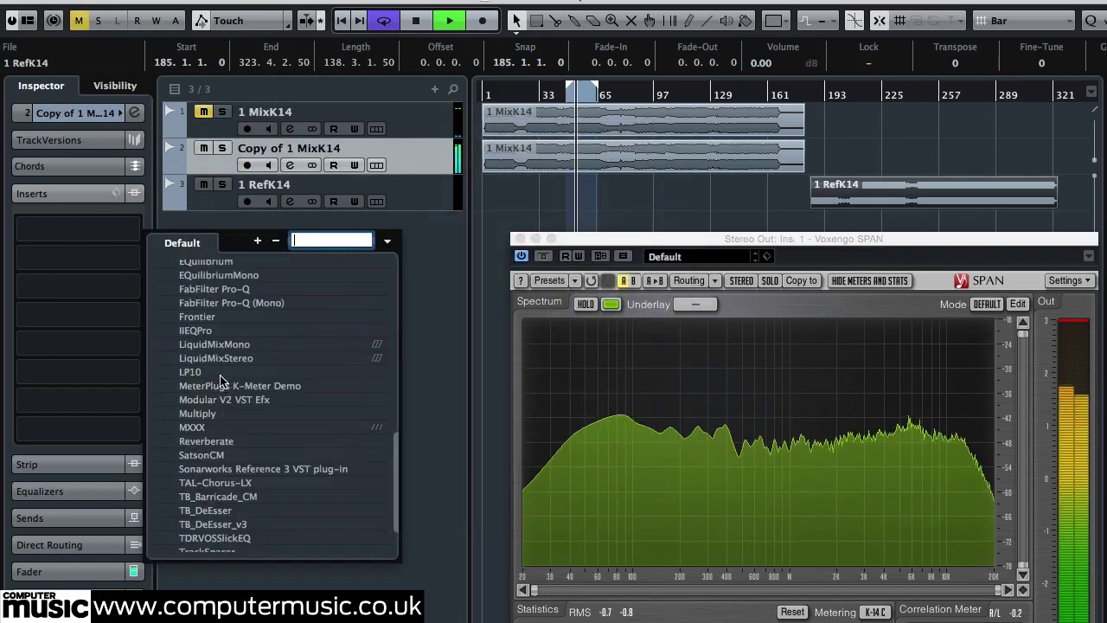
pyautogui.click(198, 434)
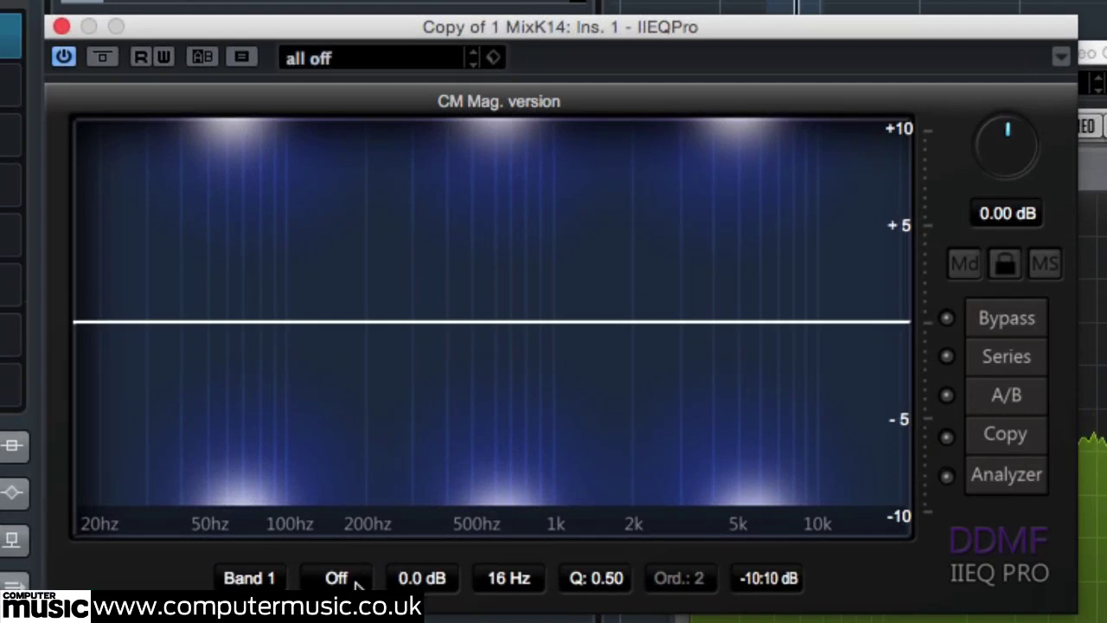
# Step: Make IIEQPro band 1 a -2.5 dB HighShelf at 149 Hz, then edit the output gain
pyautogui.click(357, 586)
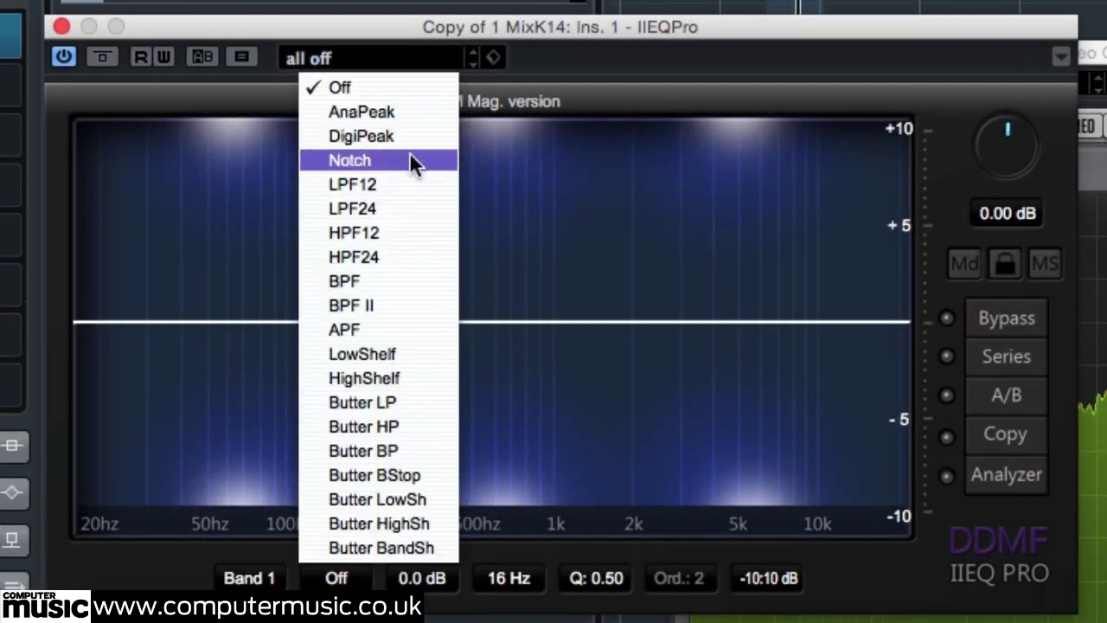
pyautogui.click(426, 377)
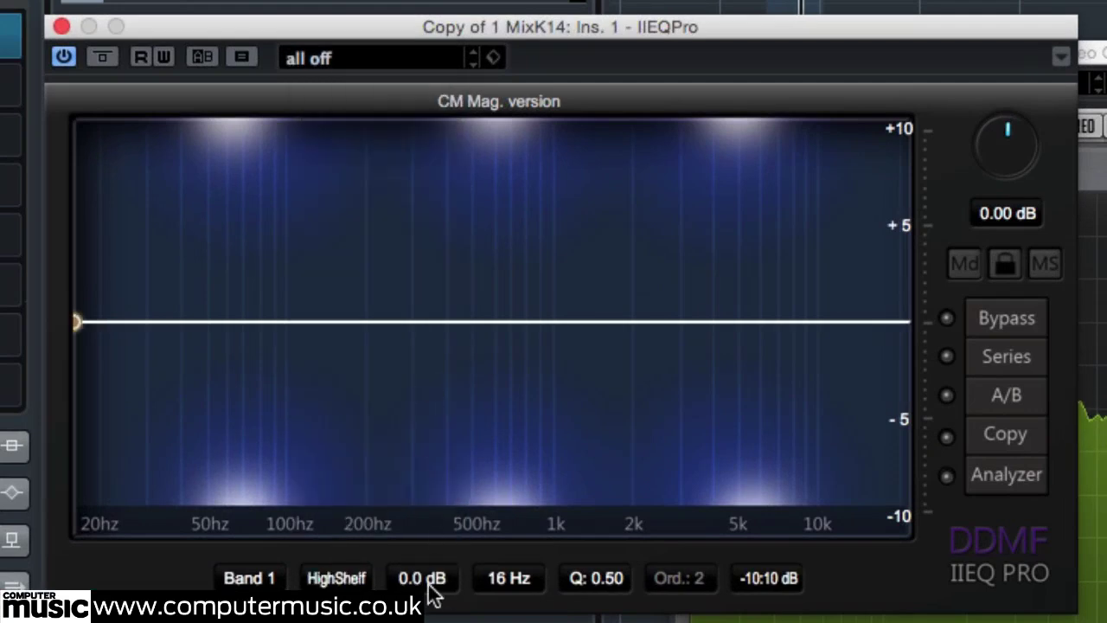
pyautogui.doubleClick(430, 583)
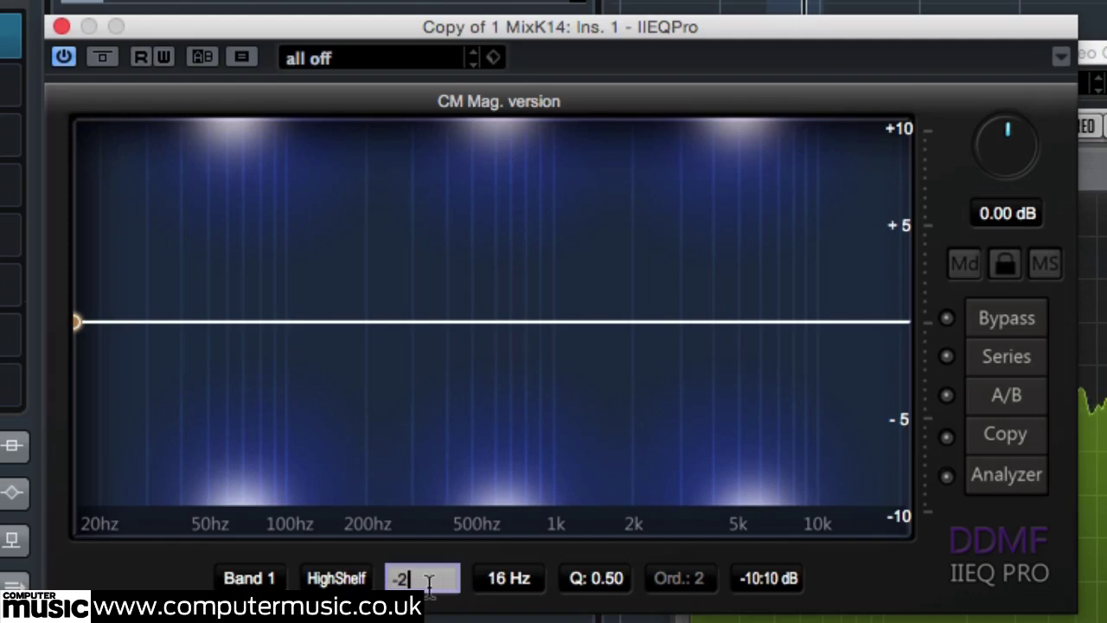
pyautogui.press('Return')
pyautogui.doubleClick(517, 582)
pyautogui.write('149')
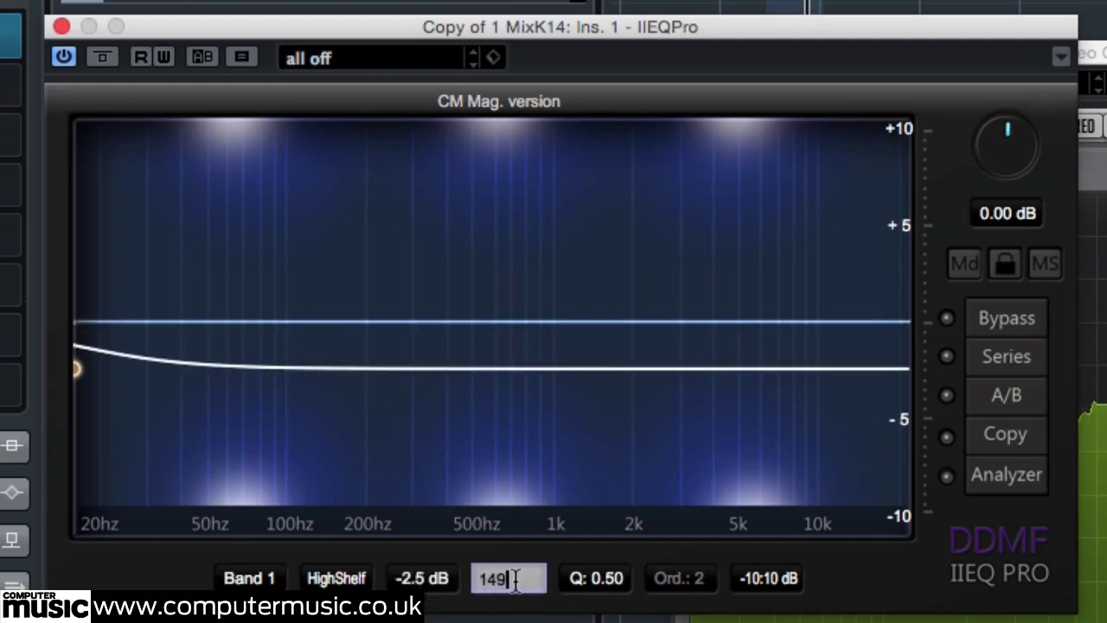
pyautogui.press('Return')
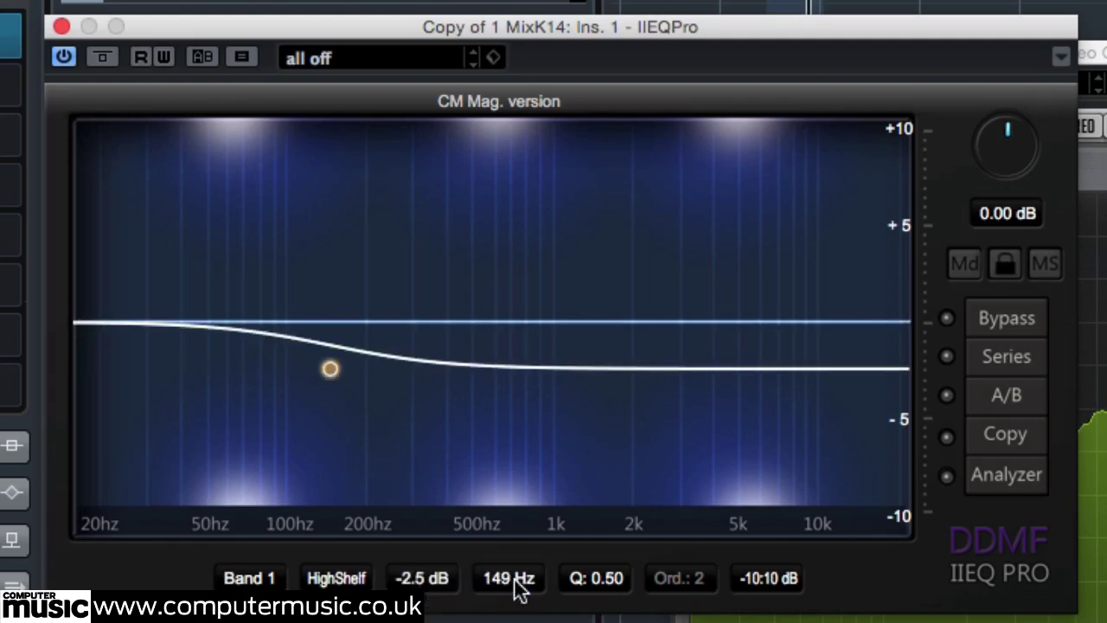
pyautogui.doubleClick(1004, 212)
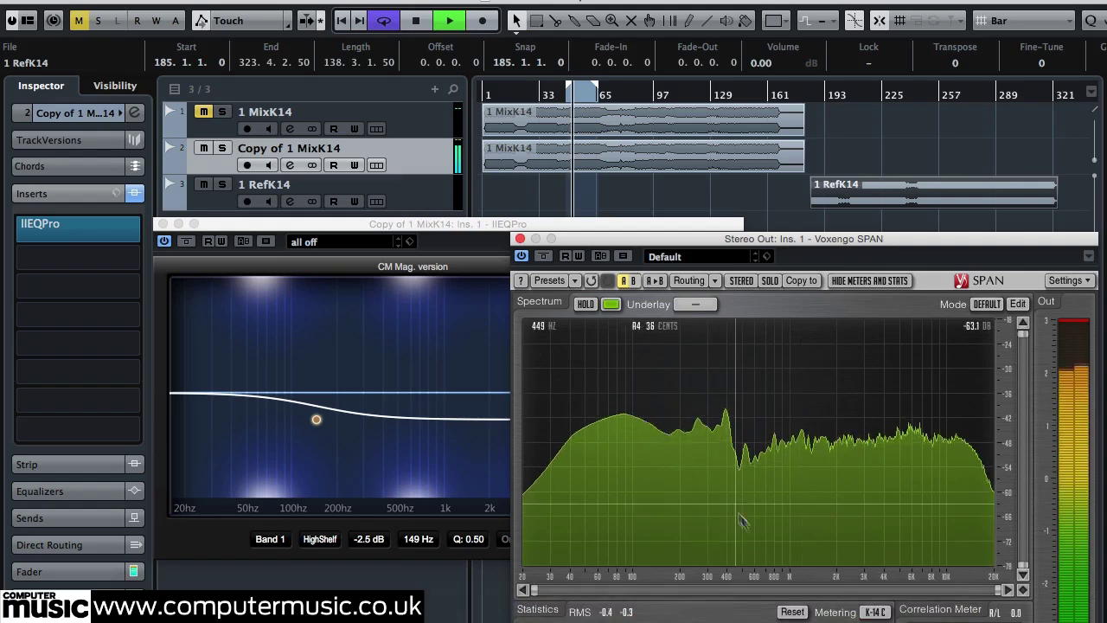
# Step: Compare the EQ'd copy with the original MixK14 and RefK14 by soloing and jumping playback around bar 60
pyautogui.click(448, 527)
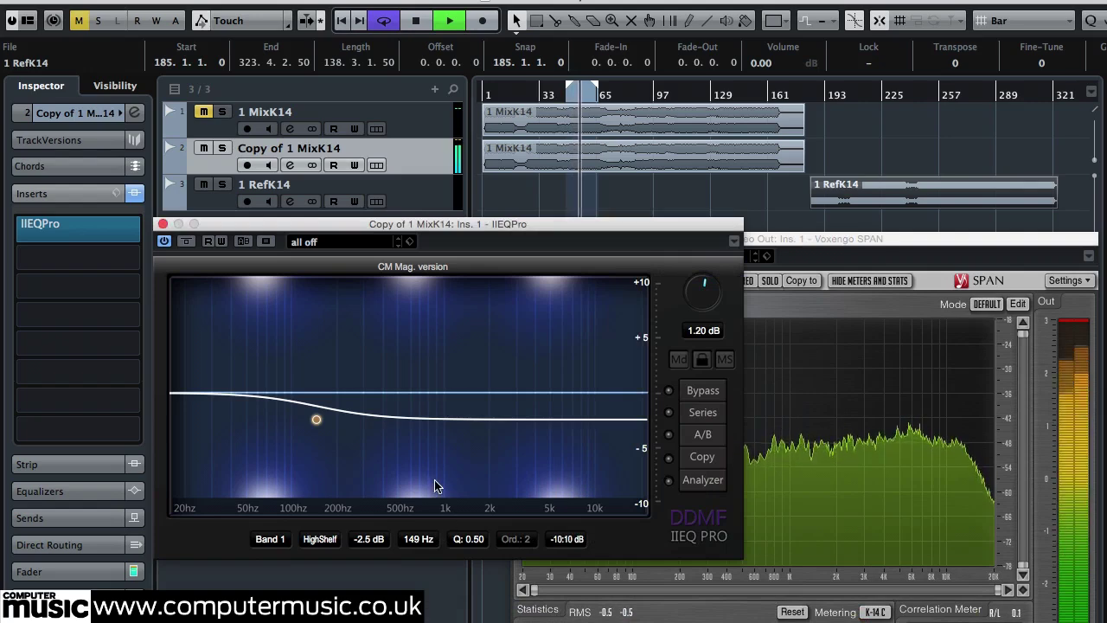
pyautogui.click(223, 113)
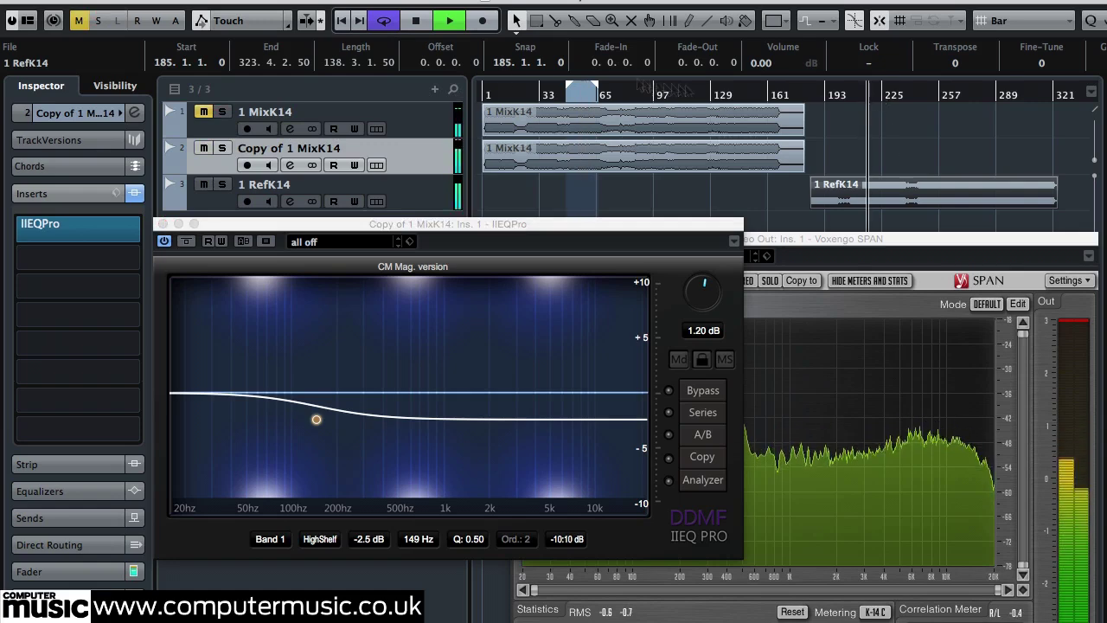
pyautogui.click(580, 98)
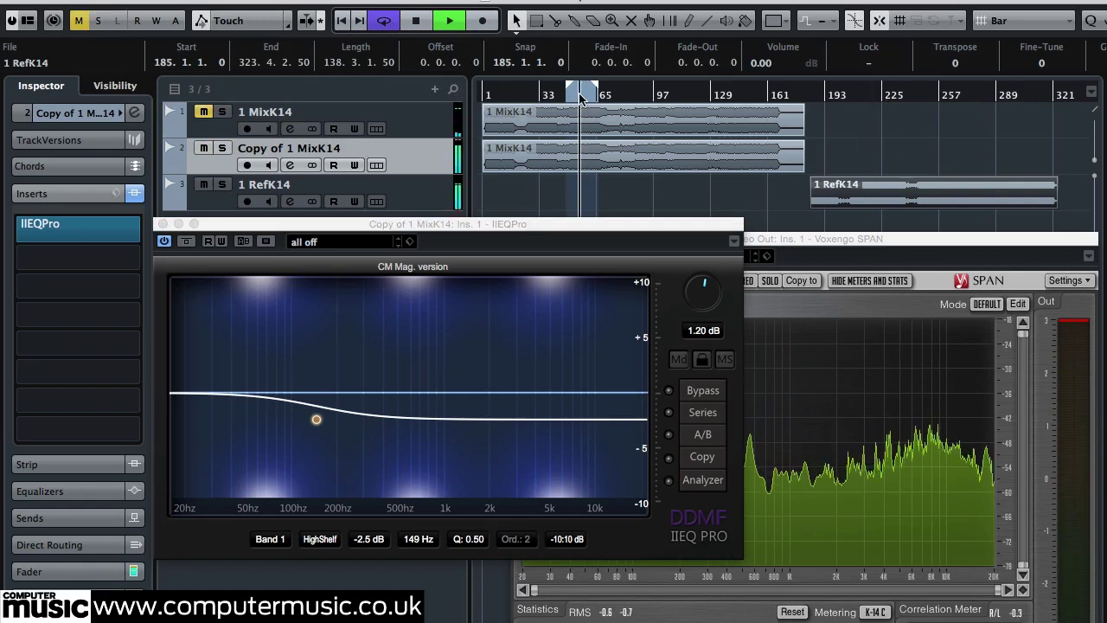
pyautogui.click(222, 112)
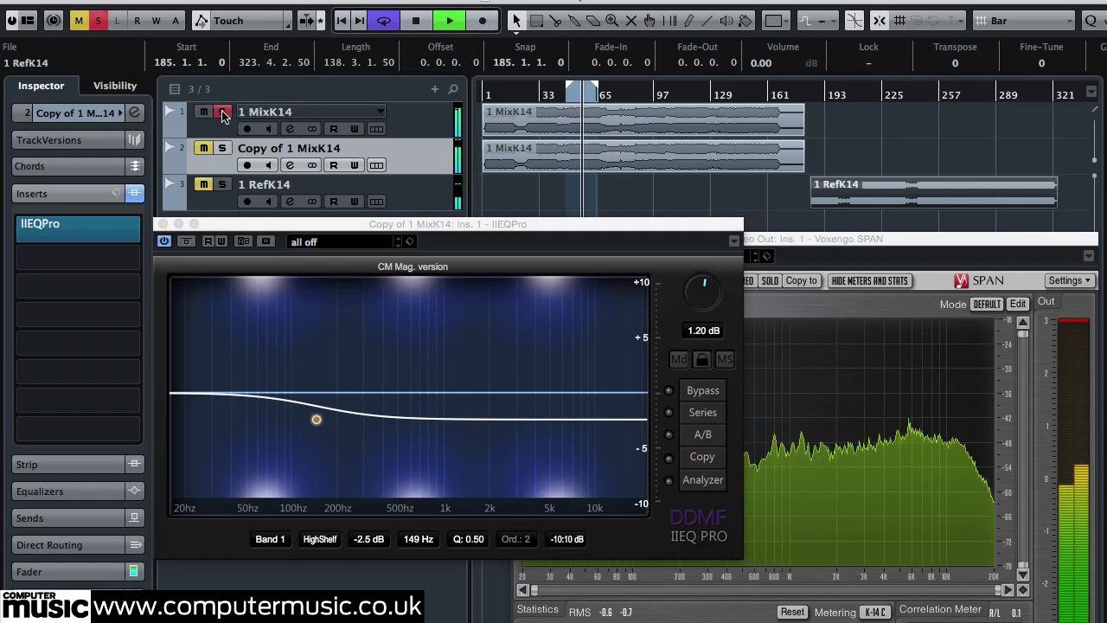
pyautogui.click(223, 115)
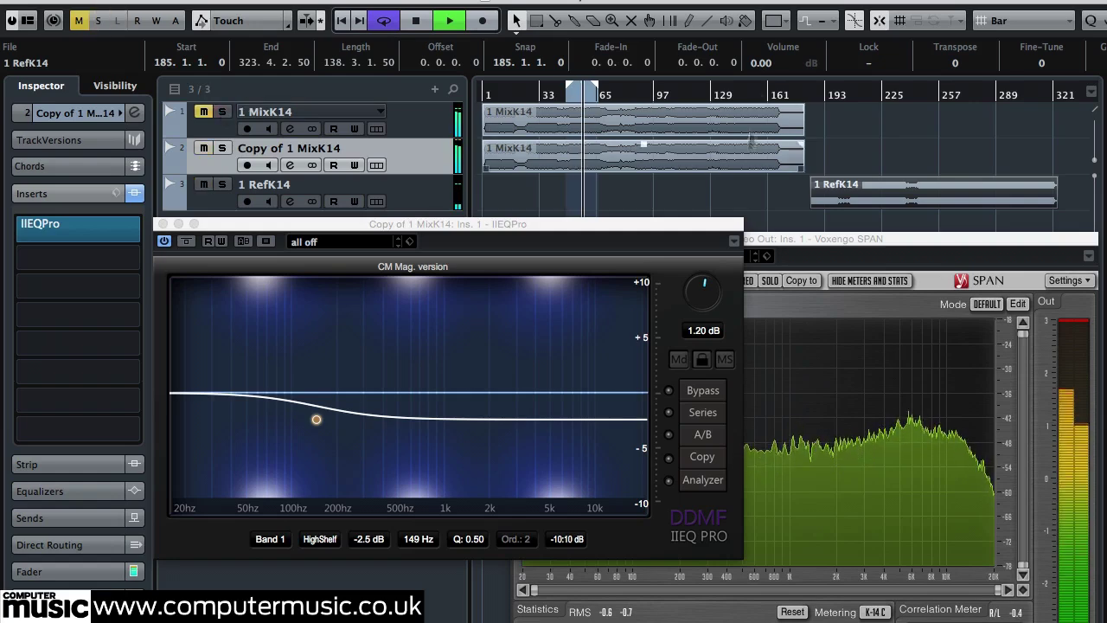
pyautogui.click(875, 98)
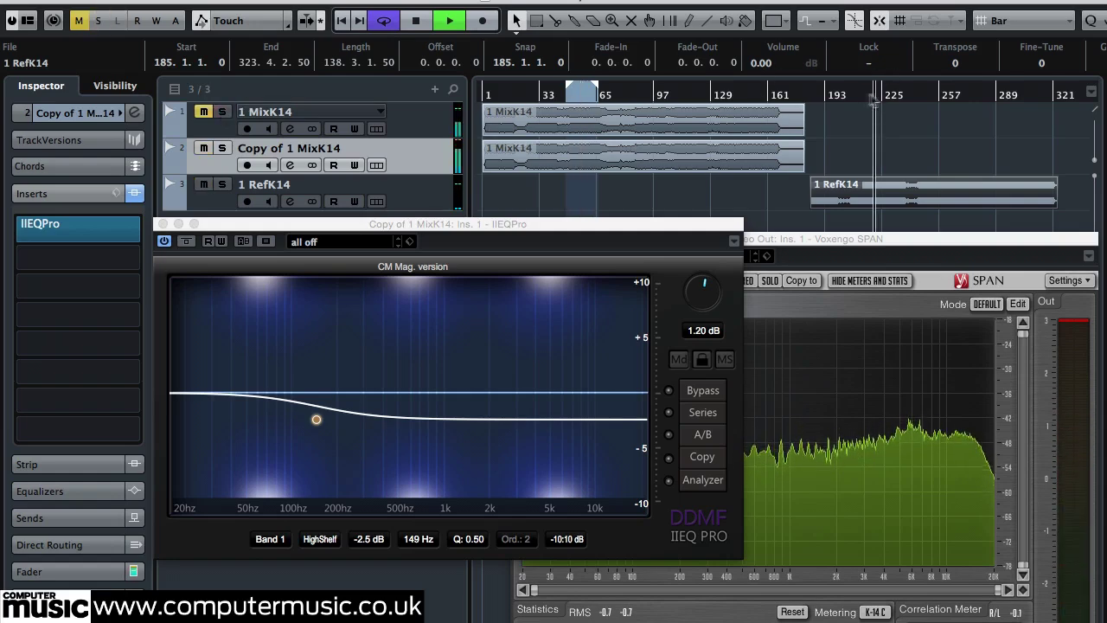
pyautogui.click(570, 95)
pyautogui.click(221, 112)
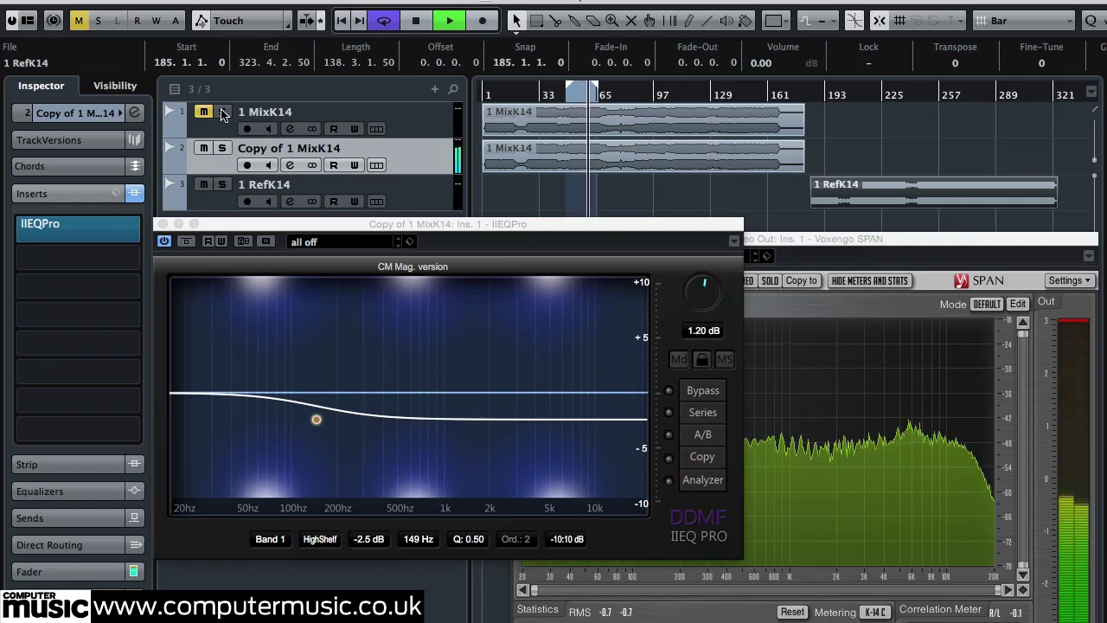
# Step: Close IIEQ Pro, load TDRVOSSlickEQ in the second insert, and disable its AUTO output gain
pyautogui.click(163, 223)
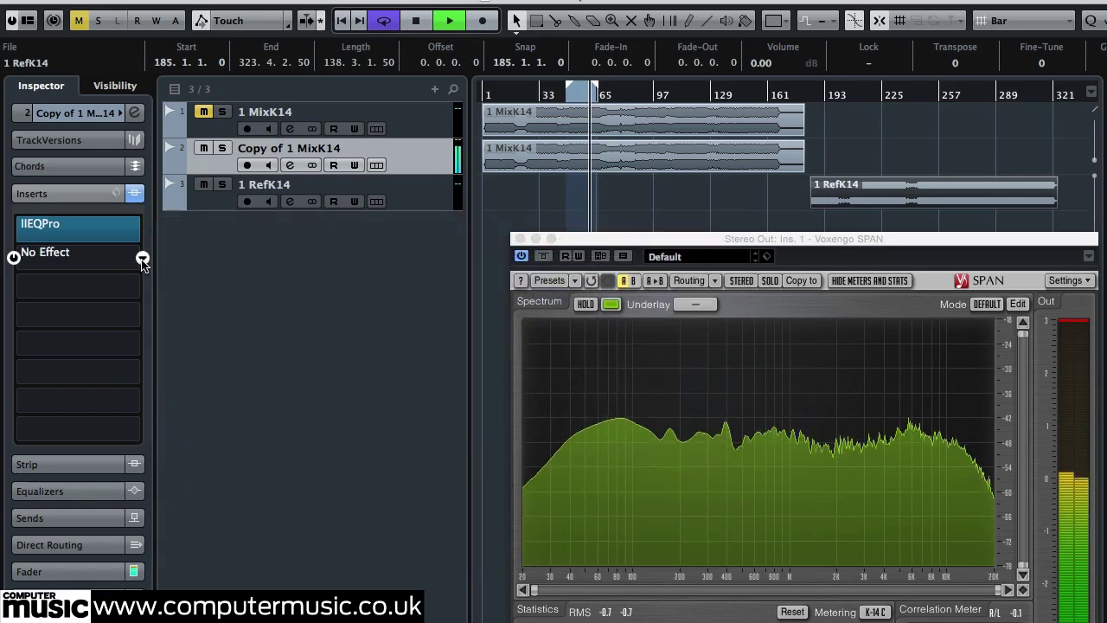
pyautogui.click(139, 257)
pyautogui.scroll(-10, 247, 467)
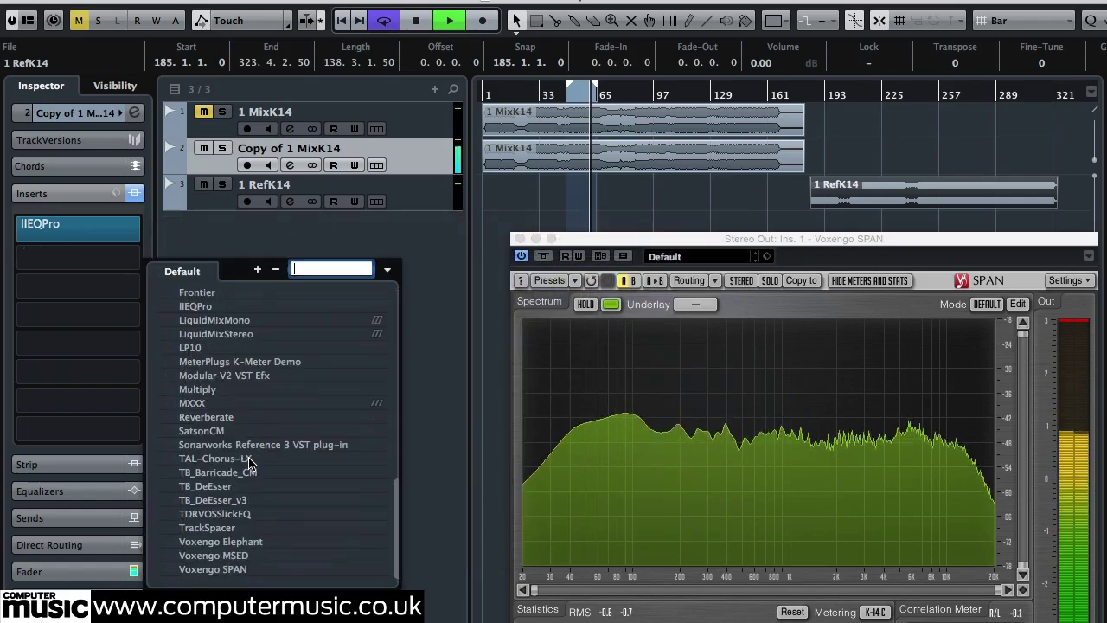
pyautogui.click(247, 513)
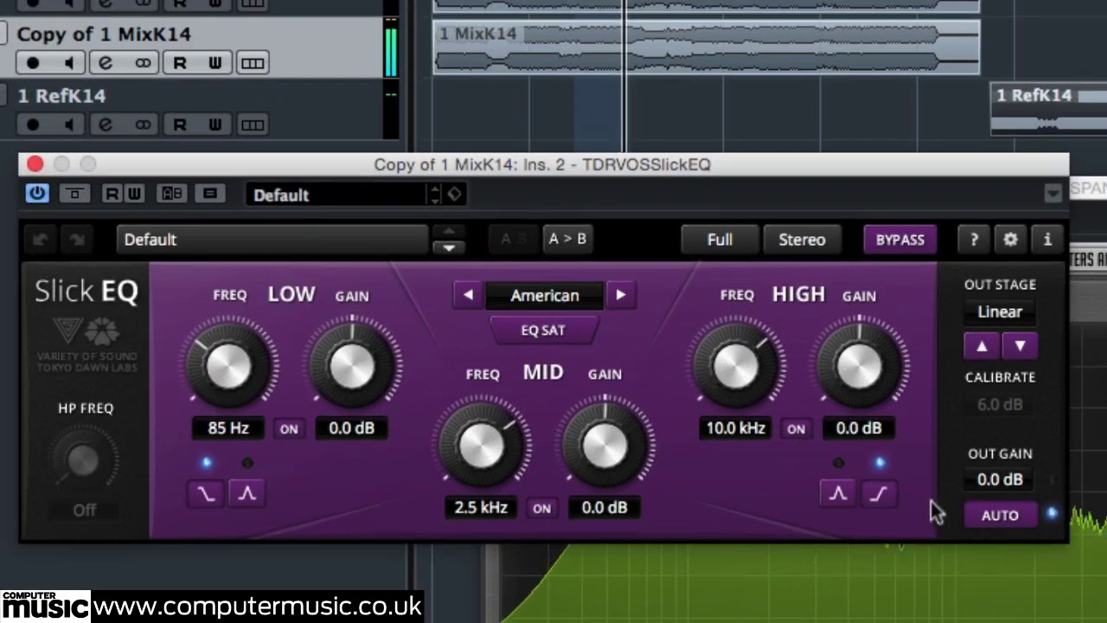
pyautogui.click(1001, 517)
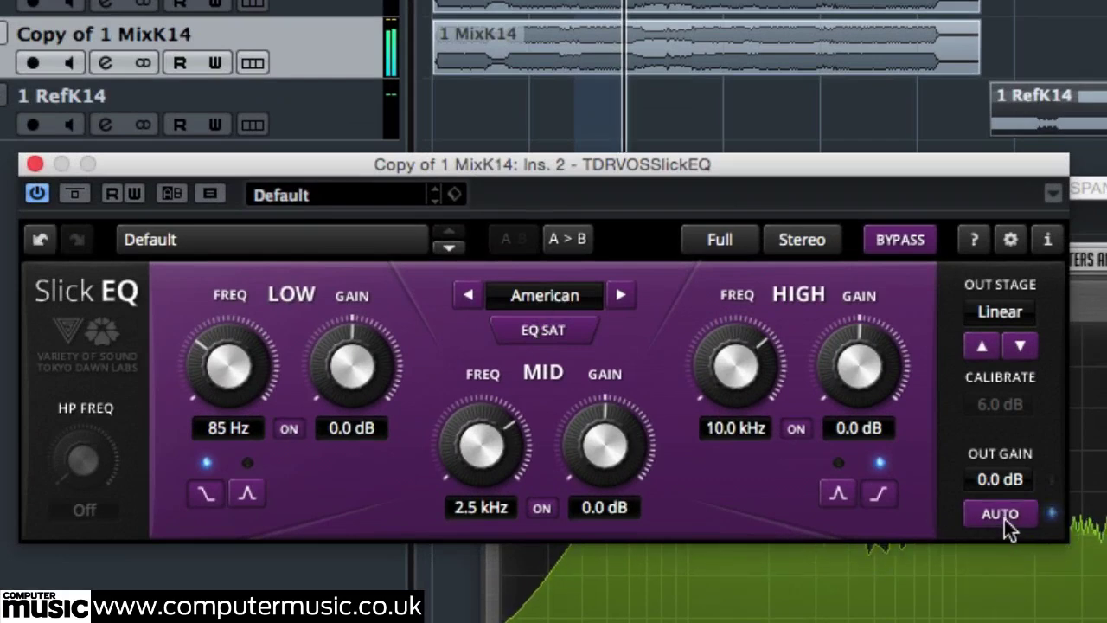
pyautogui.click(550, 295)
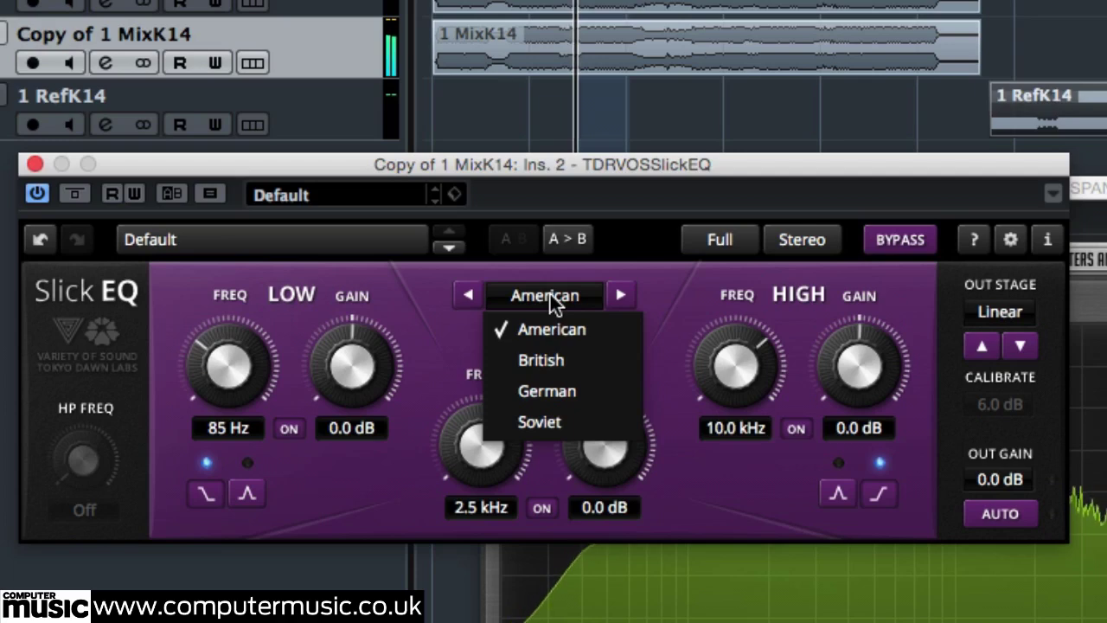
# Step: Switch Slick EQ to the British model and boost the high band 3 dB at 9 kHz, A/B checking it
pyautogui.click(556, 361)
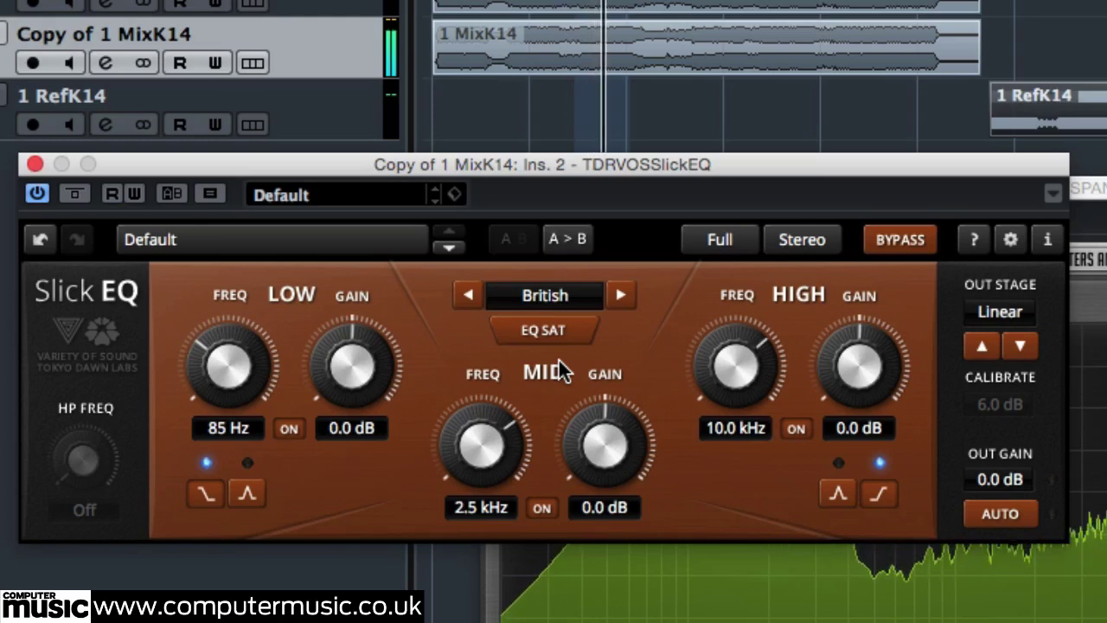
pyautogui.doubleClick(870, 429)
pyautogui.write('3')
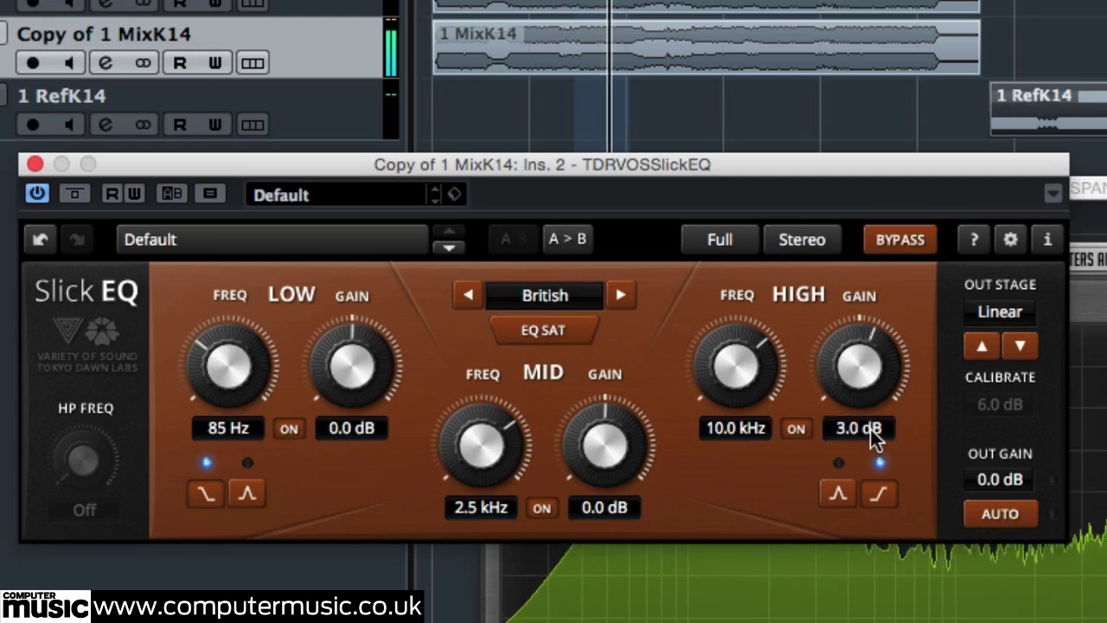
pyautogui.doubleClick(729, 427)
pyautogui.write('9')
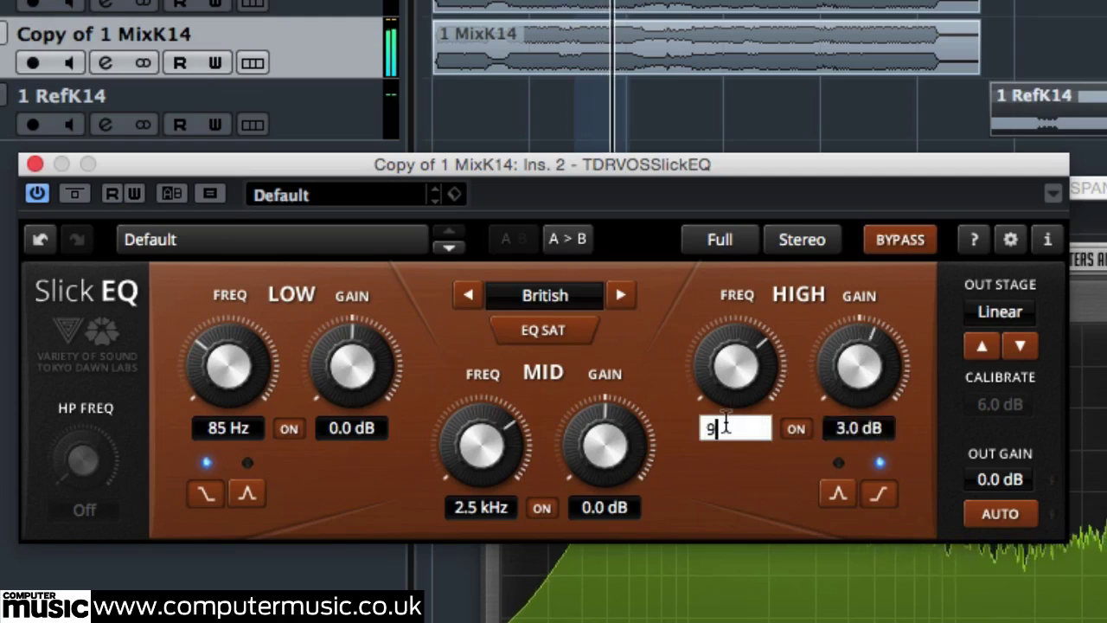
pyautogui.click(796, 429)
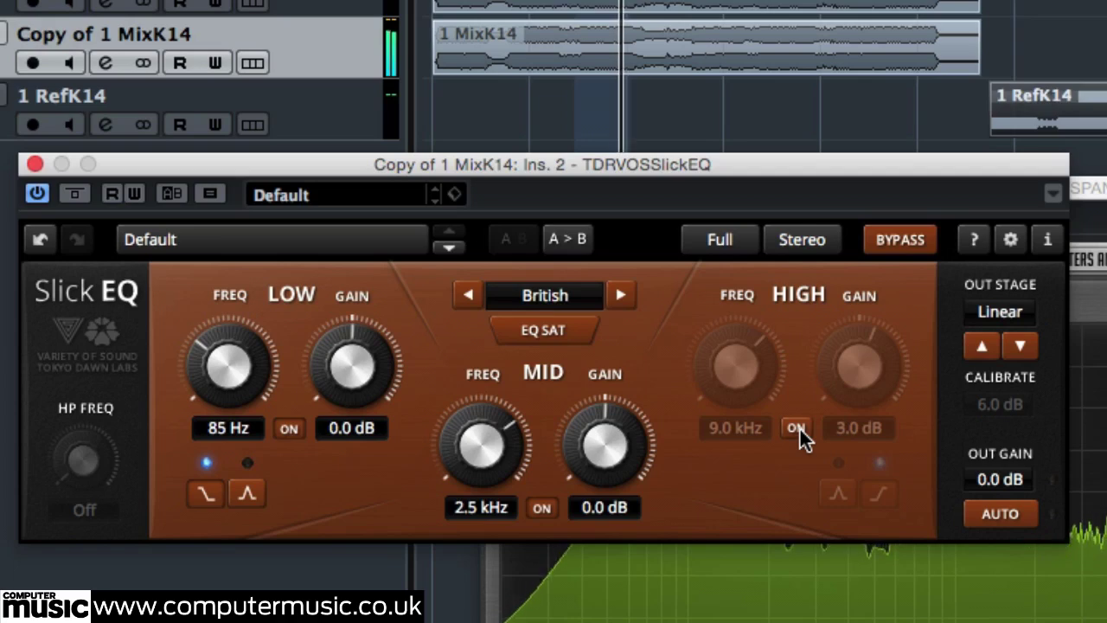
pyautogui.click(797, 429)
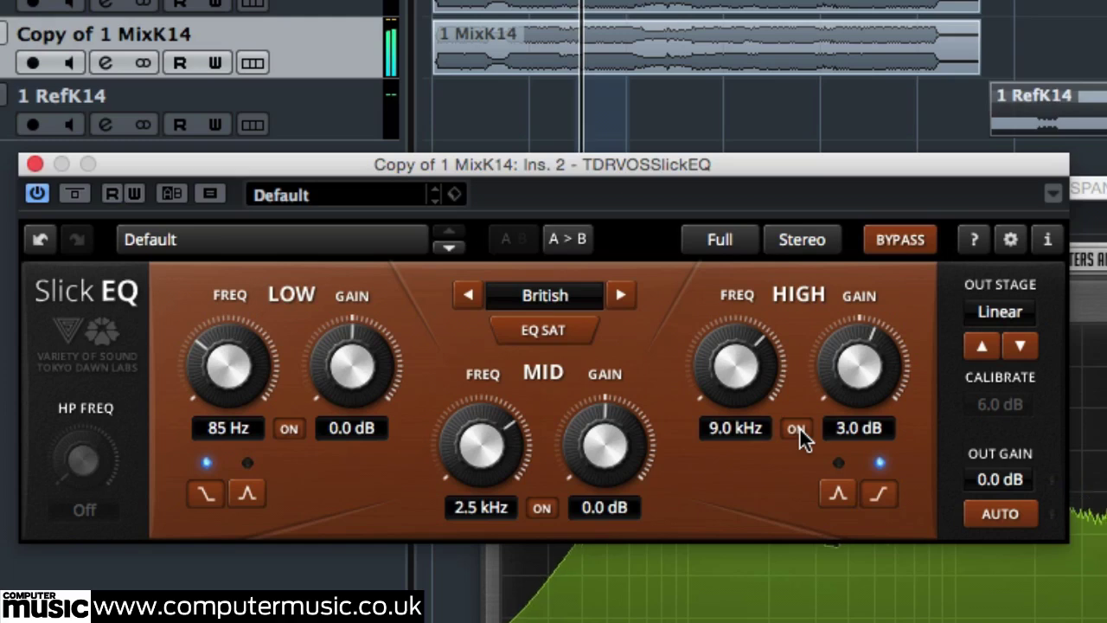
# Step: Set Slick EQ output gain to -0.2 dB and add a 1 dB mid boost at 600 Hz
pyautogui.doubleClick(995, 479)
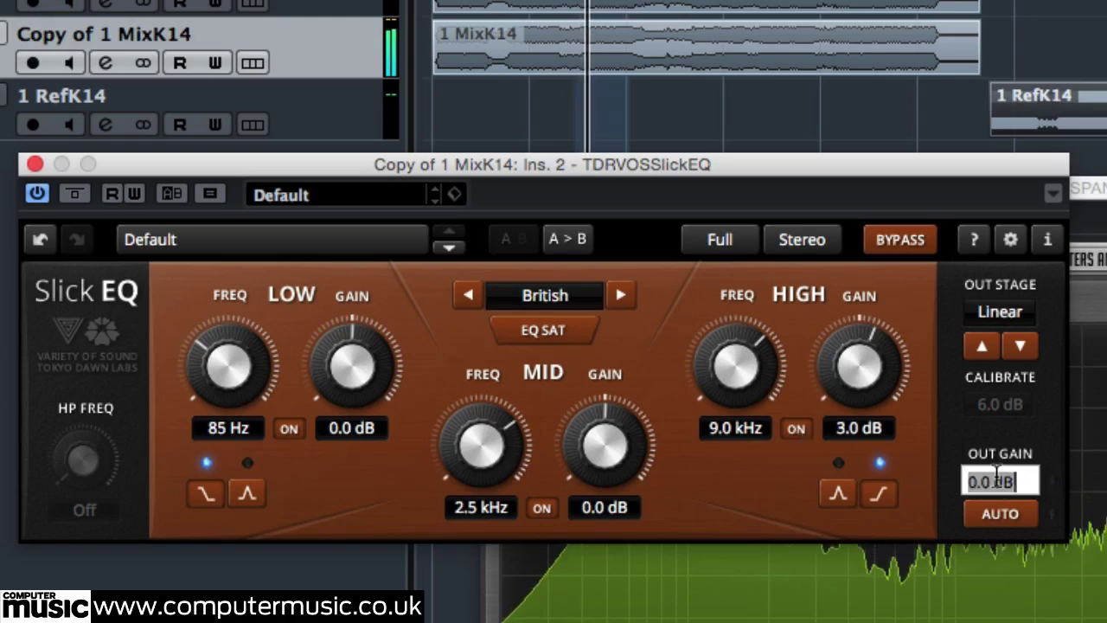
pyautogui.write('-.2')
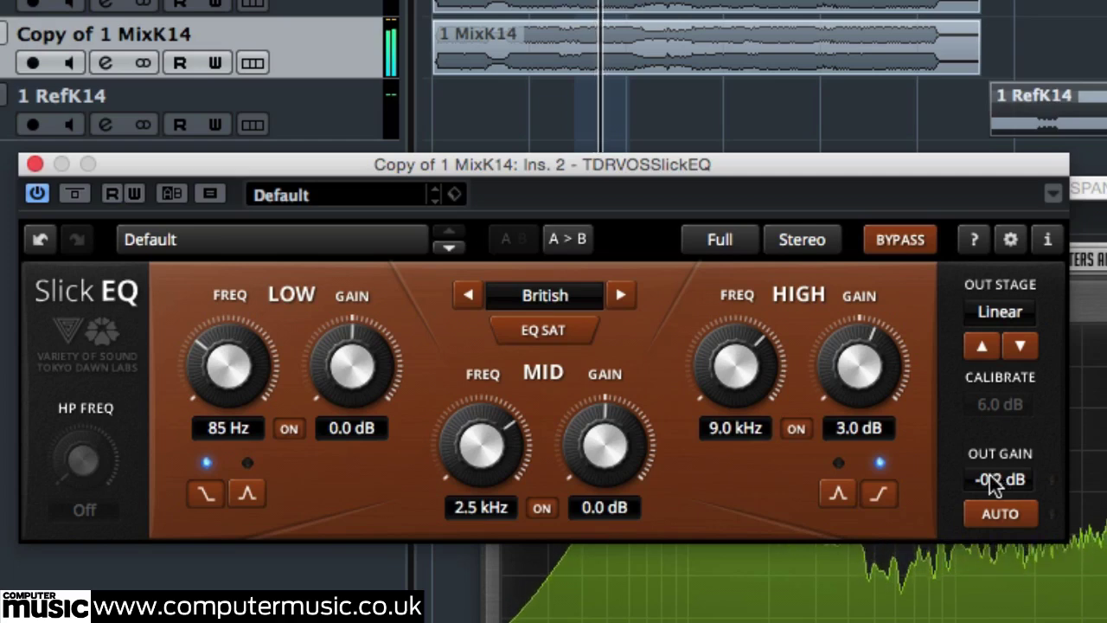
pyautogui.click(592, 509)
pyautogui.press('Return')
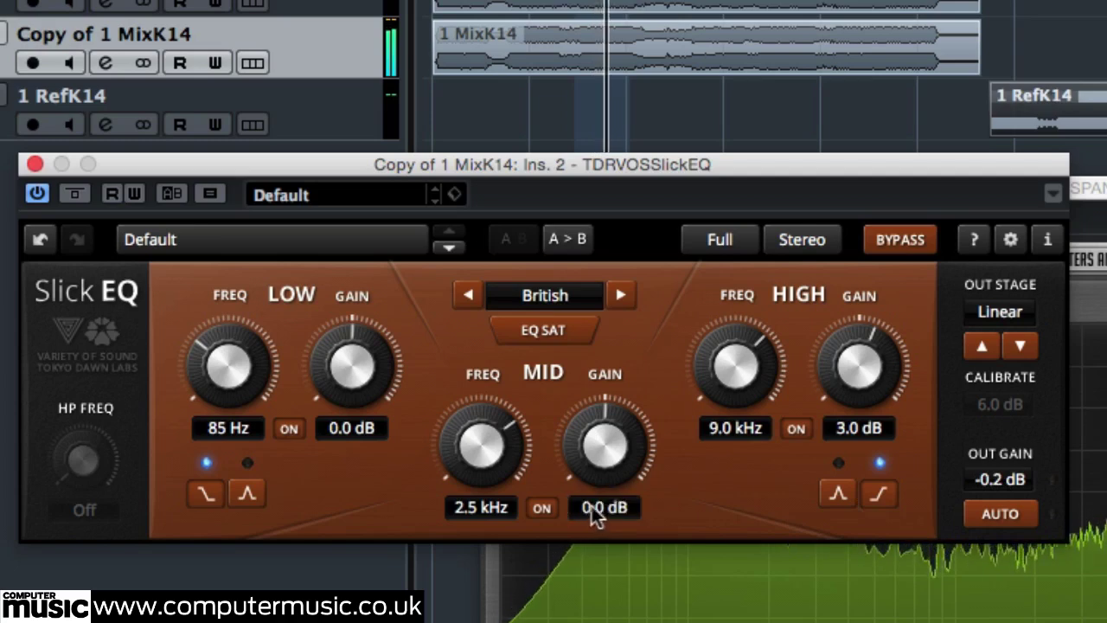
pyautogui.press('F2')
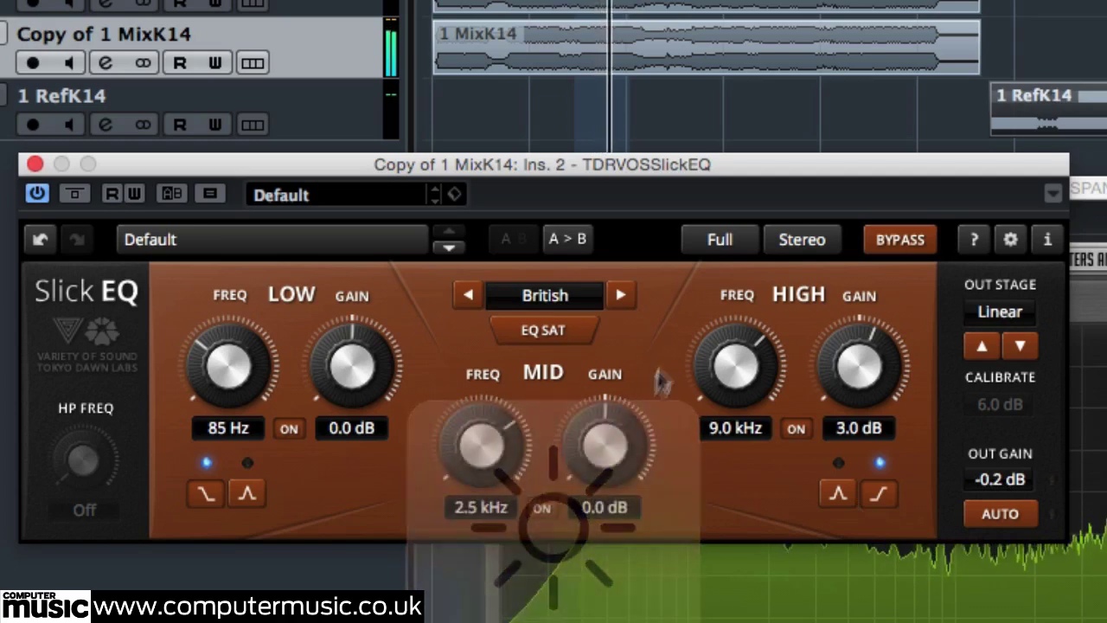
pyautogui.click(604, 510)
pyautogui.write('1')
pyautogui.press('Return')
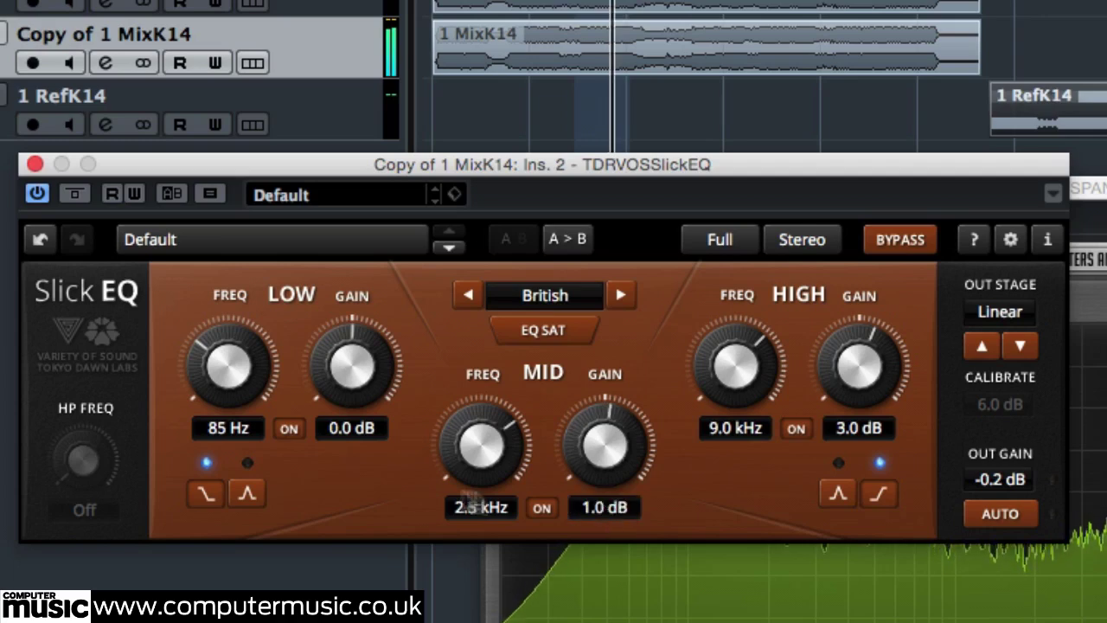
pyautogui.click(482, 508)
pyautogui.write('600')
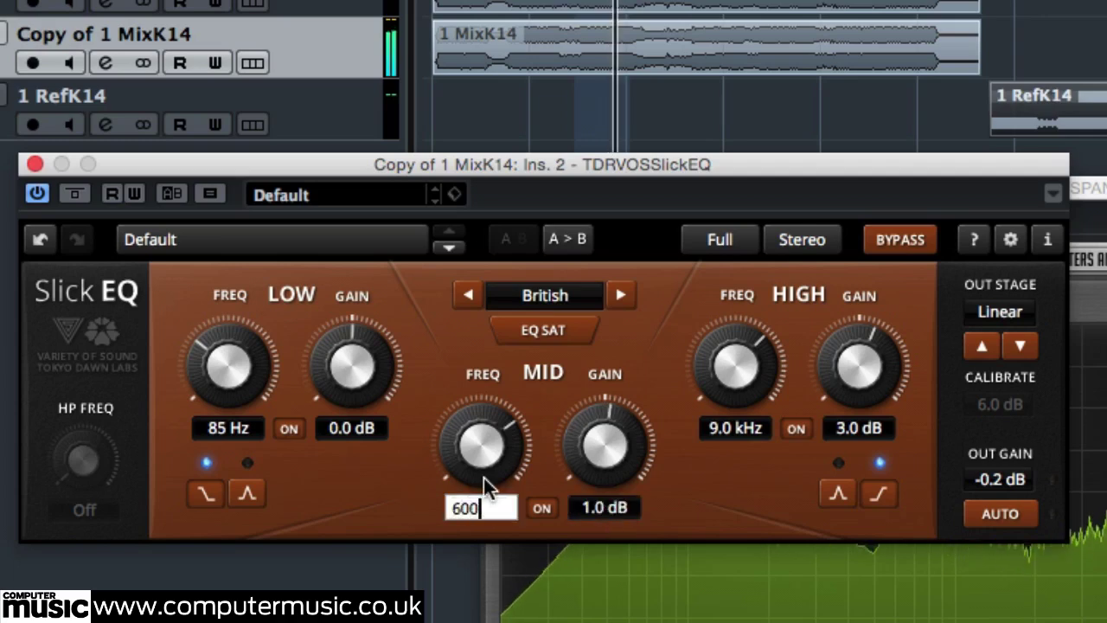
pyautogui.press('Return')
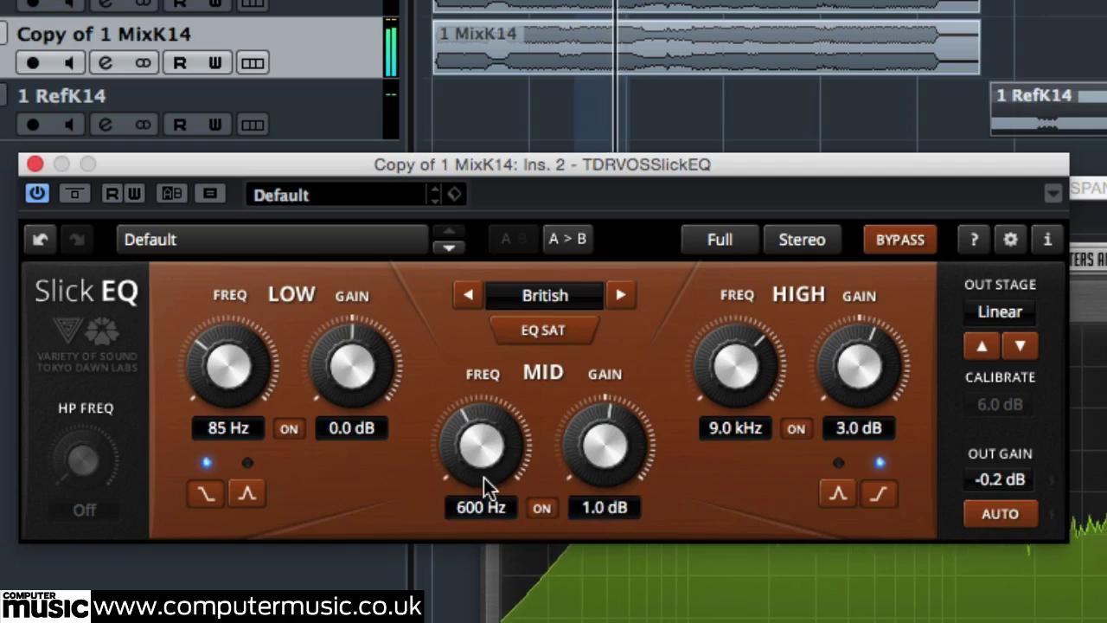
# Step: A/B the mid band by switching it off and on twice
pyautogui.click(542, 508)
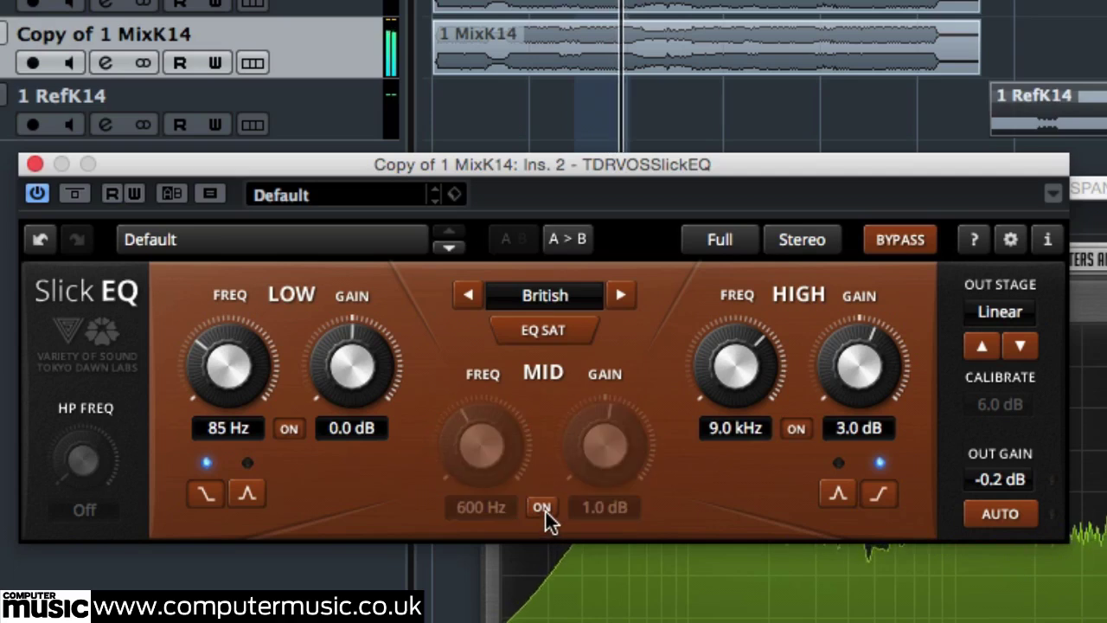
pyautogui.click(545, 508)
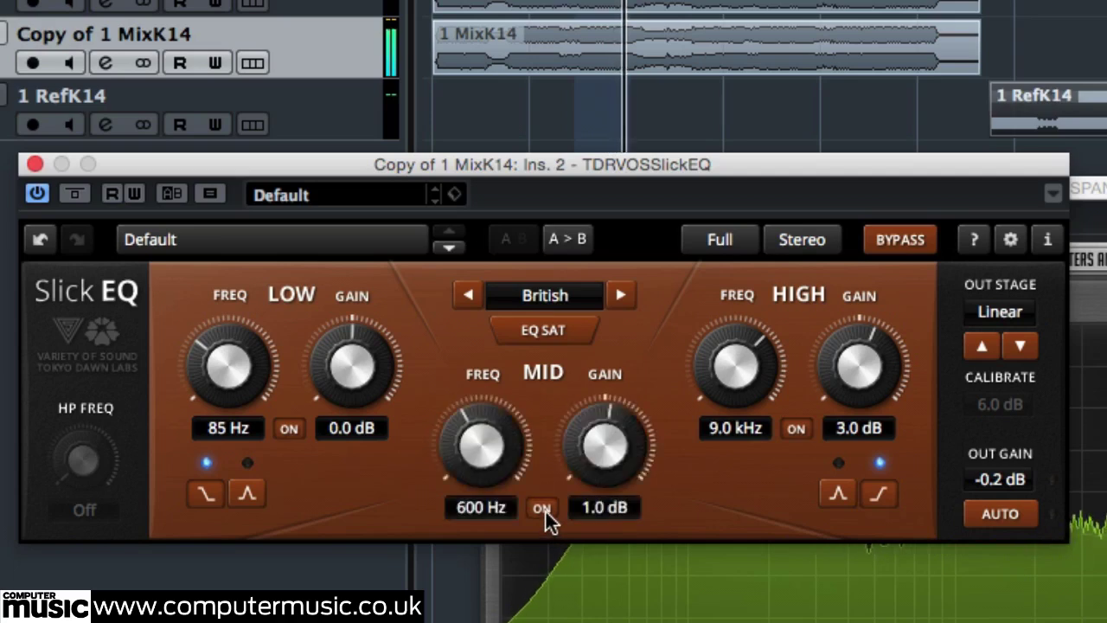
pyautogui.click(544, 508)
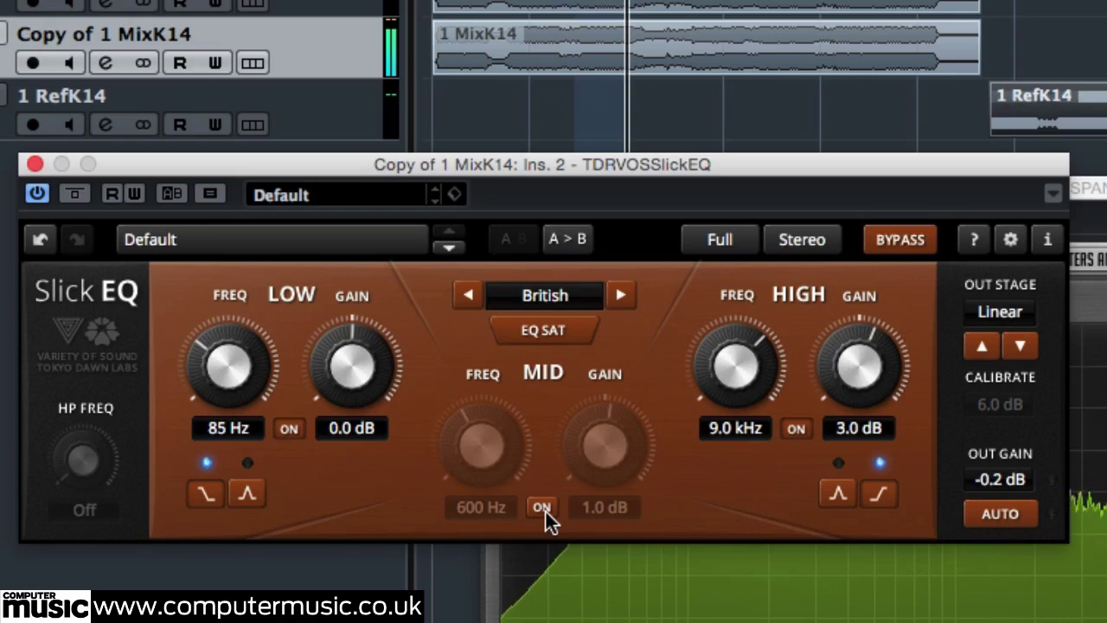
pyautogui.click(545, 509)
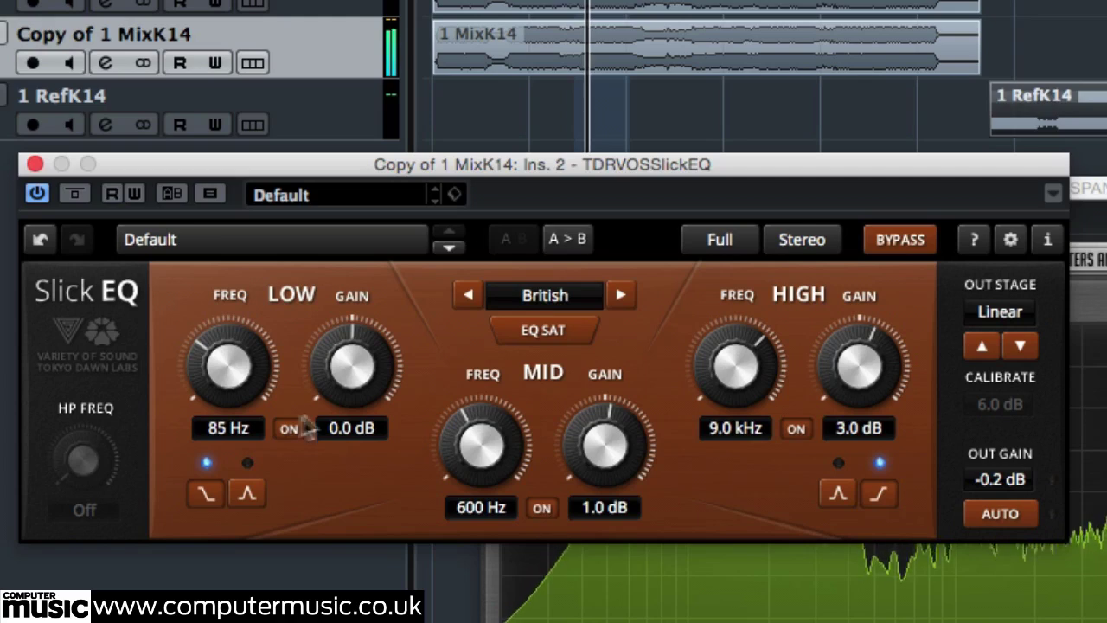
# Step: Boost the Slick EQ low band 2 dB at 125 Hz and A/B it twice
pyautogui.doubleClick(341, 428)
pyautogui.write('2')
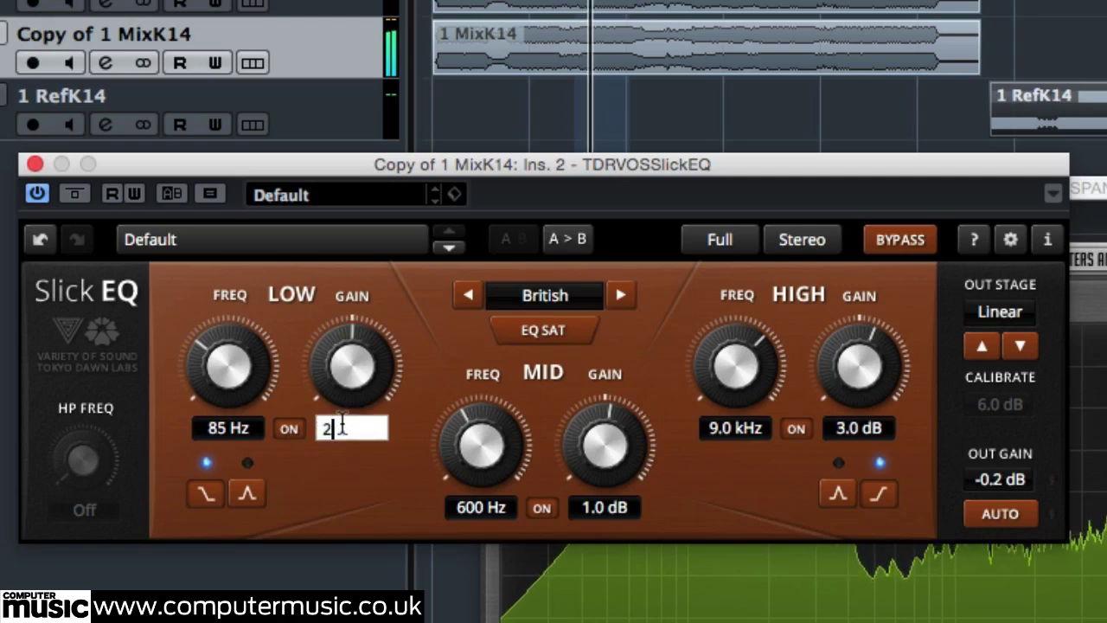
pyautogui.press('Return')
pyautogui.doubleClick(233, 428)
pyautogui.write('1')
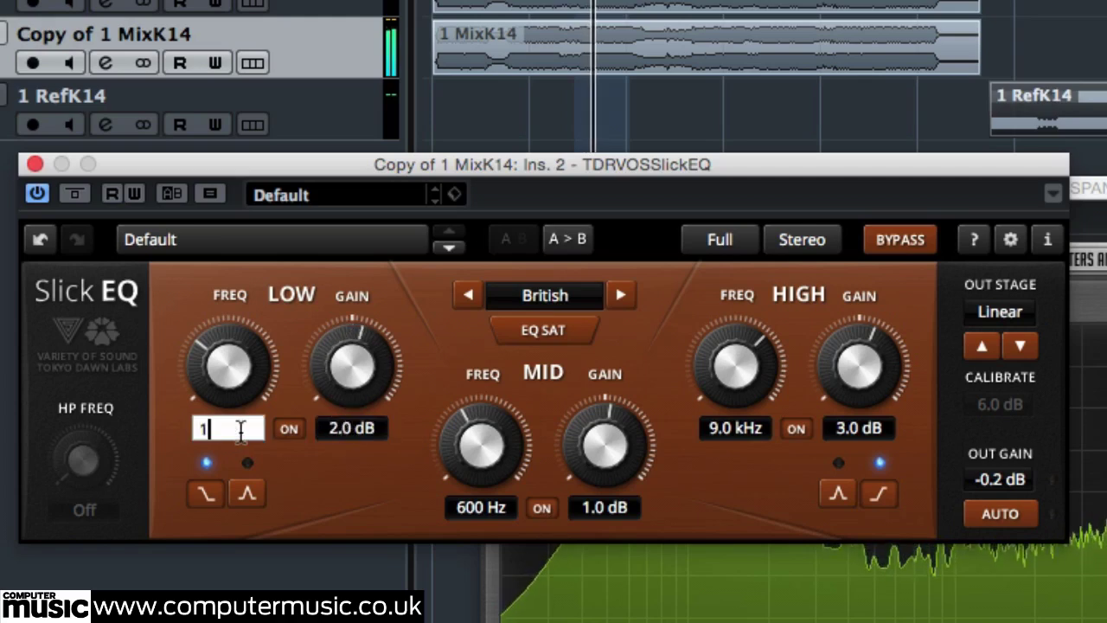
pyautogui.write('25 Hz')
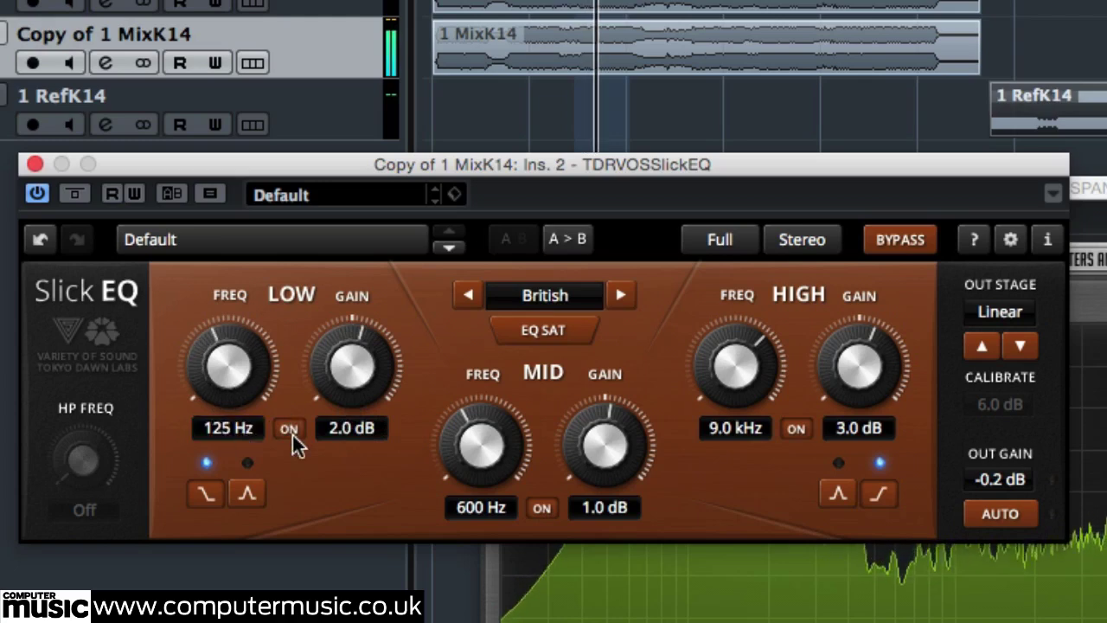
pyautogui.click(288, 429)
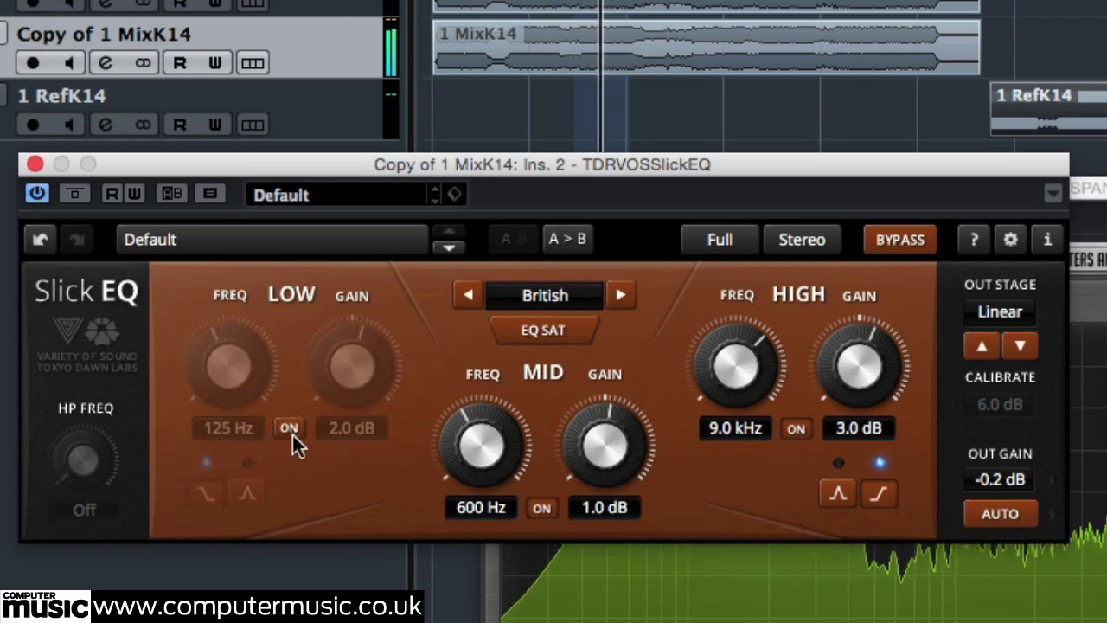
pyautogui.click(289, 429)
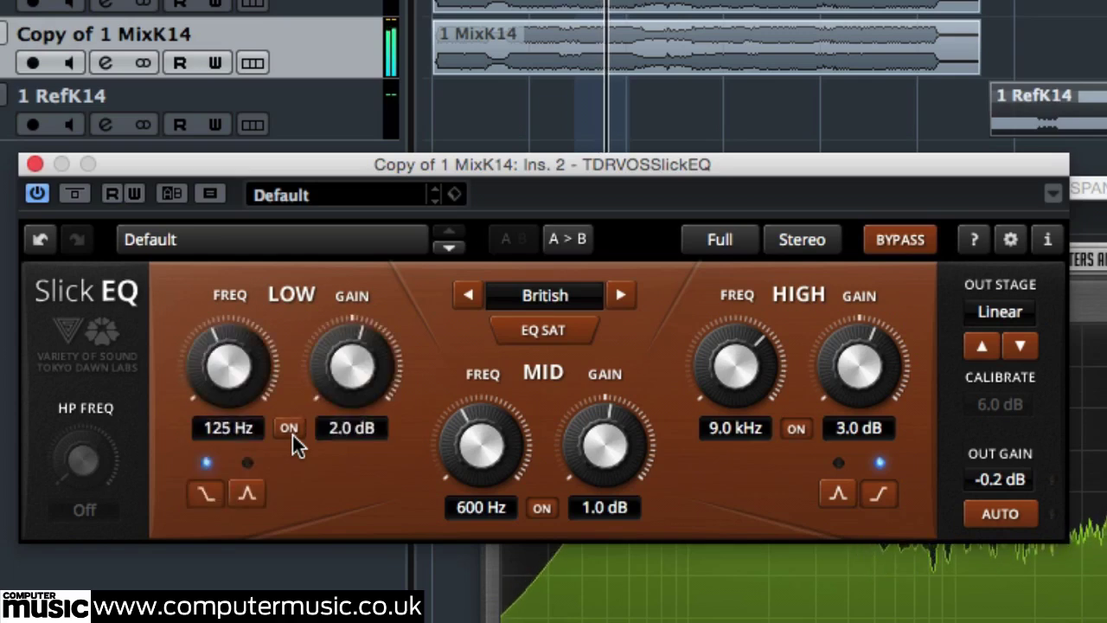
pyautogui.click(289, 429)
pyautogui.click(289, 429)
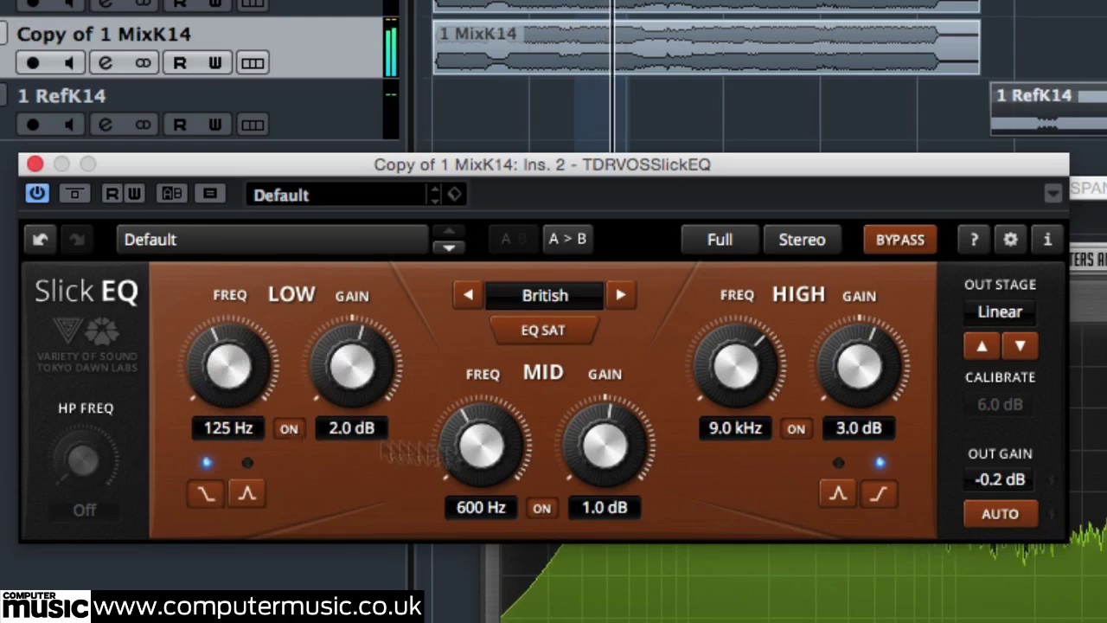
# Step: Lower the Slick EQ output gain to -1.1 dB
pyautogui.click(991, 481)
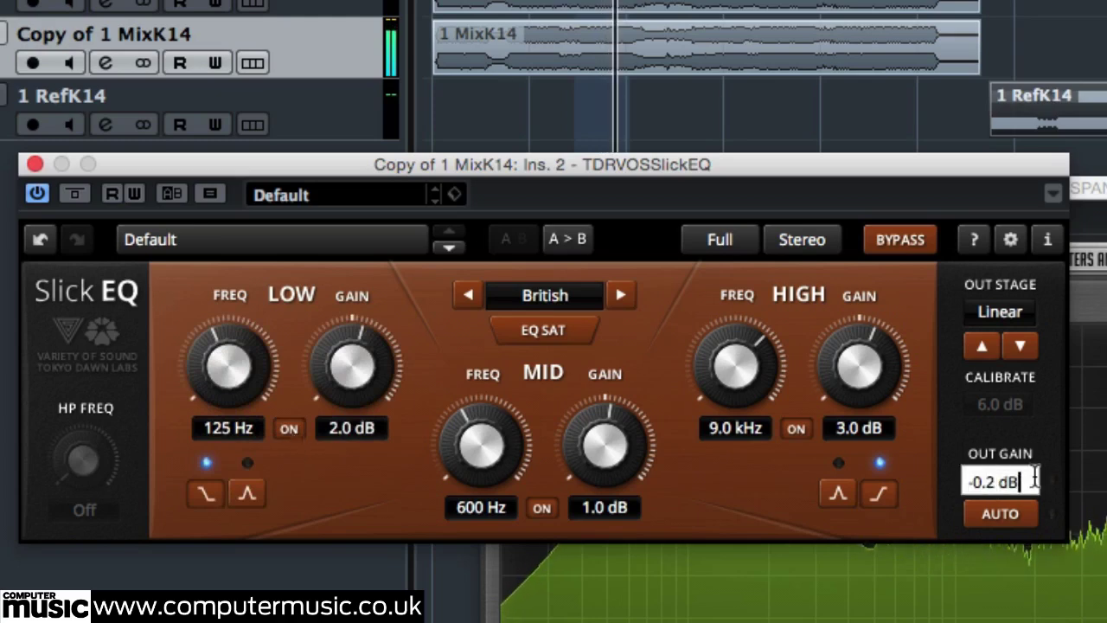
pyautogui.press('super+a')
pyautogui.press('BackSpace')
pyautogui.write('-1.1')
pyautogui.press('Return')
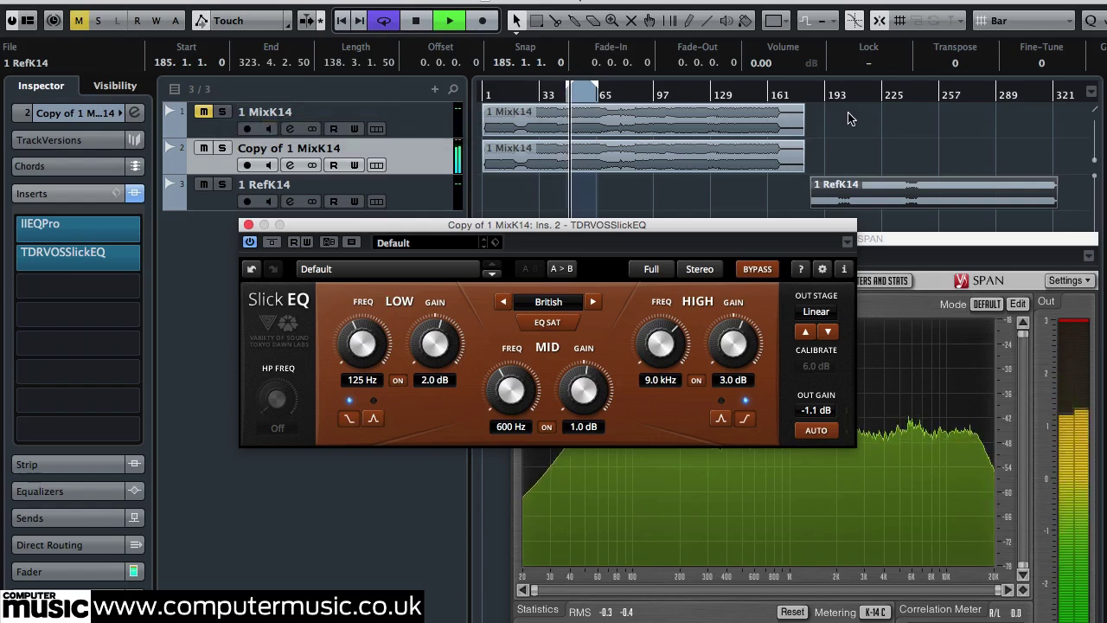
# Step: Solo and unsolo 1 MixK14, jumping playback to the reference near bar 215 and back to bar 65
pyautogui.click(880, 95)
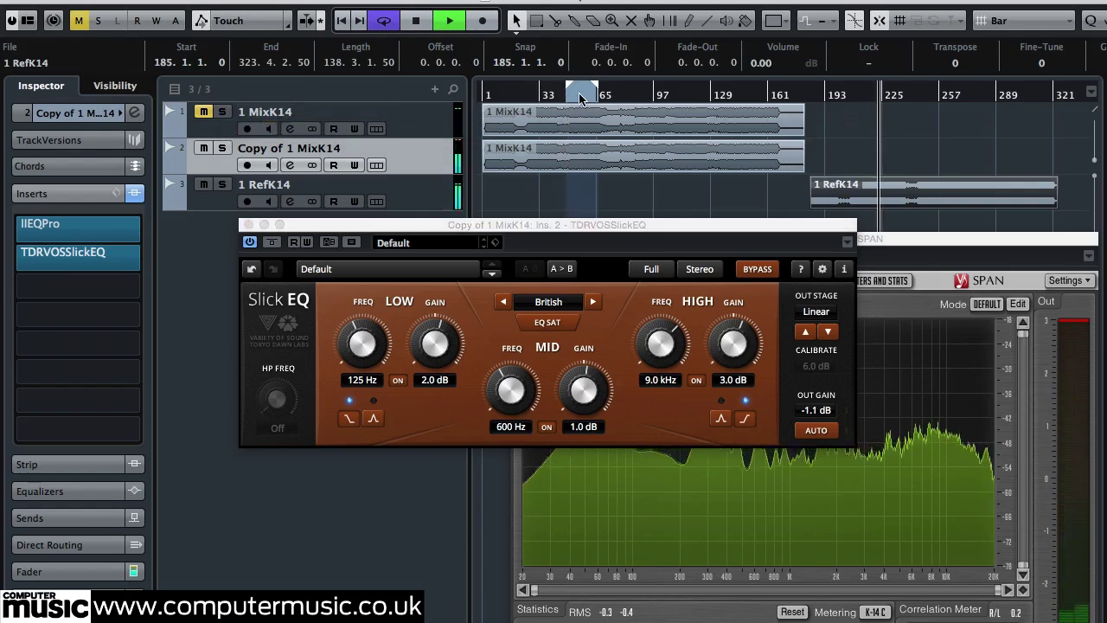
pyautogui.rightClick(225, 118)
pyautogui.press('Escape')
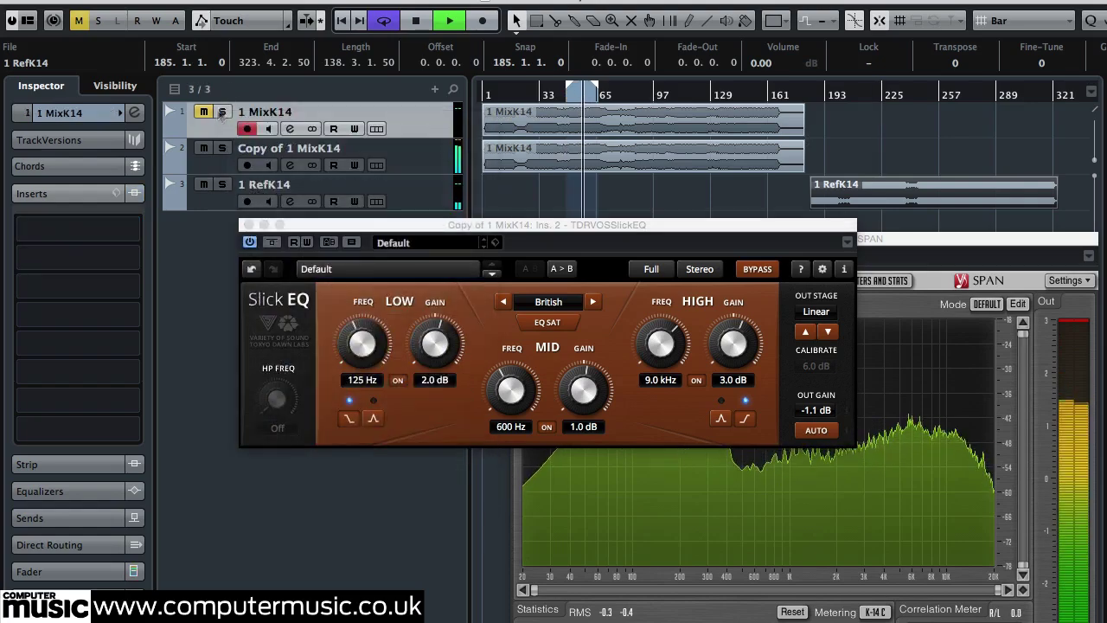
pyautogui.click(221, 113)
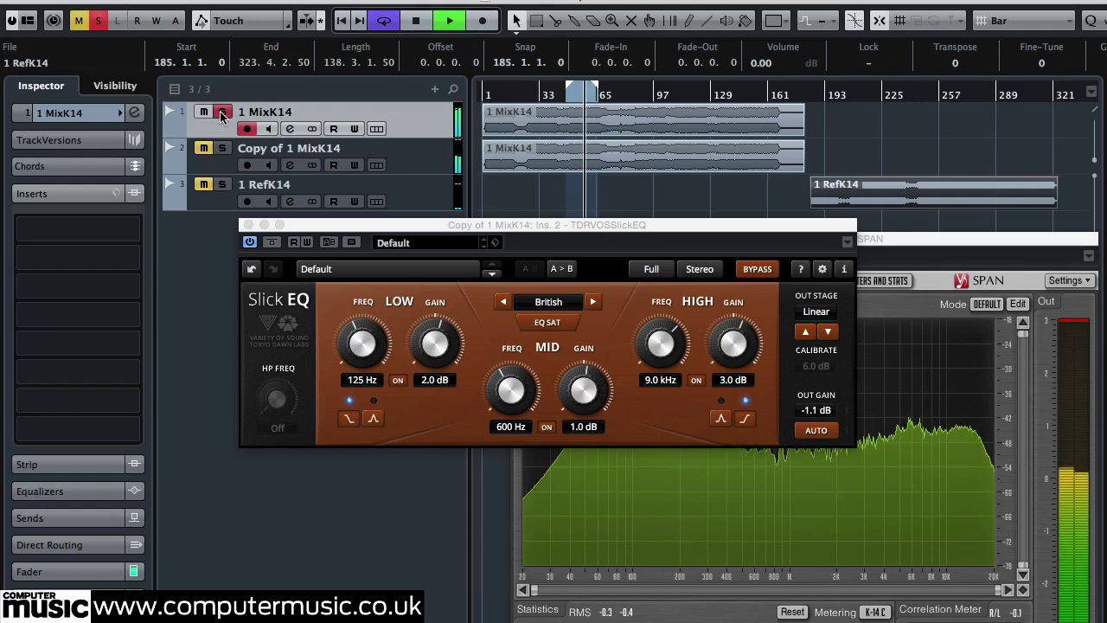
pyautogui.click(222, 115)
pyautogui.click(875, 96)
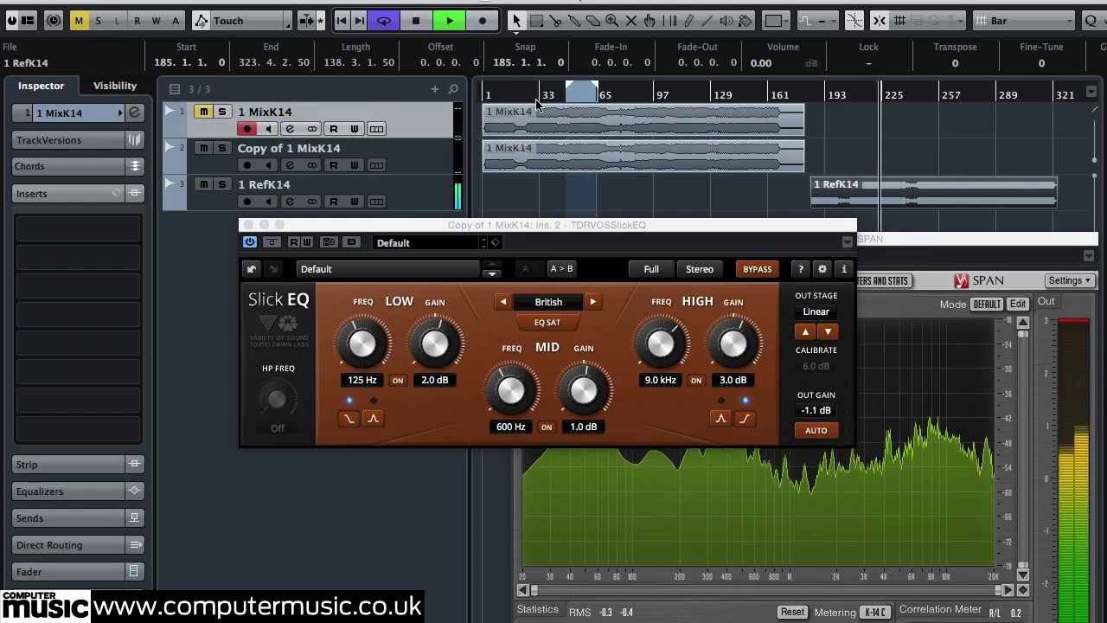
pyautogui.click(585, 95)
# Step: Repeat the comparison between the reference near bar 220 and the mix near bar 60, leaving 1 MixK14 soloed
pyautogui.click(223, 113)
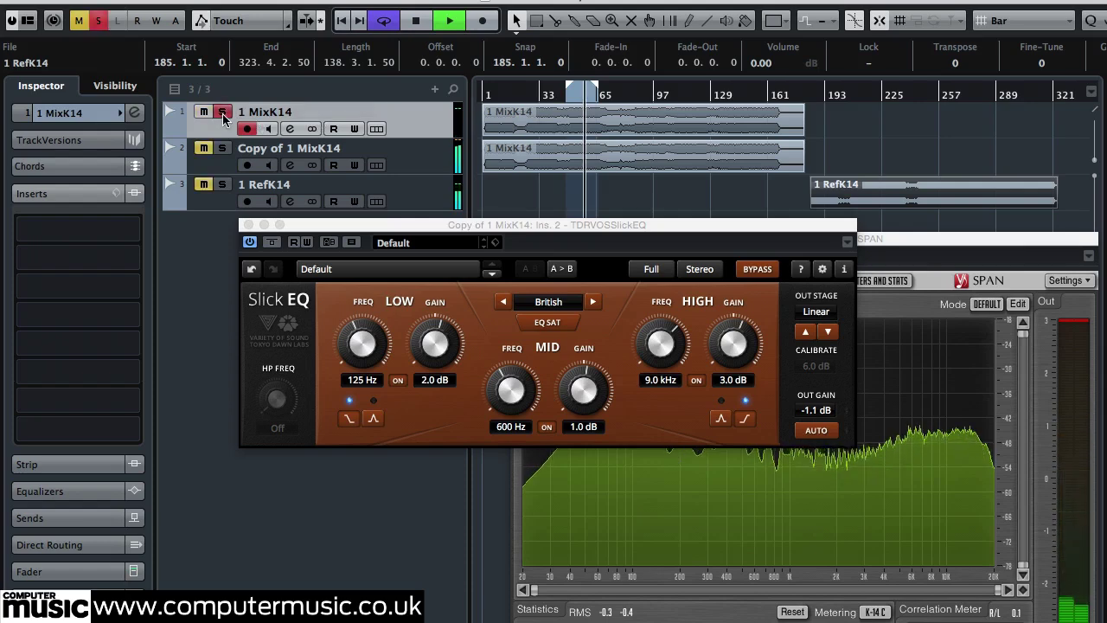
pyautogui.click(223, 113)
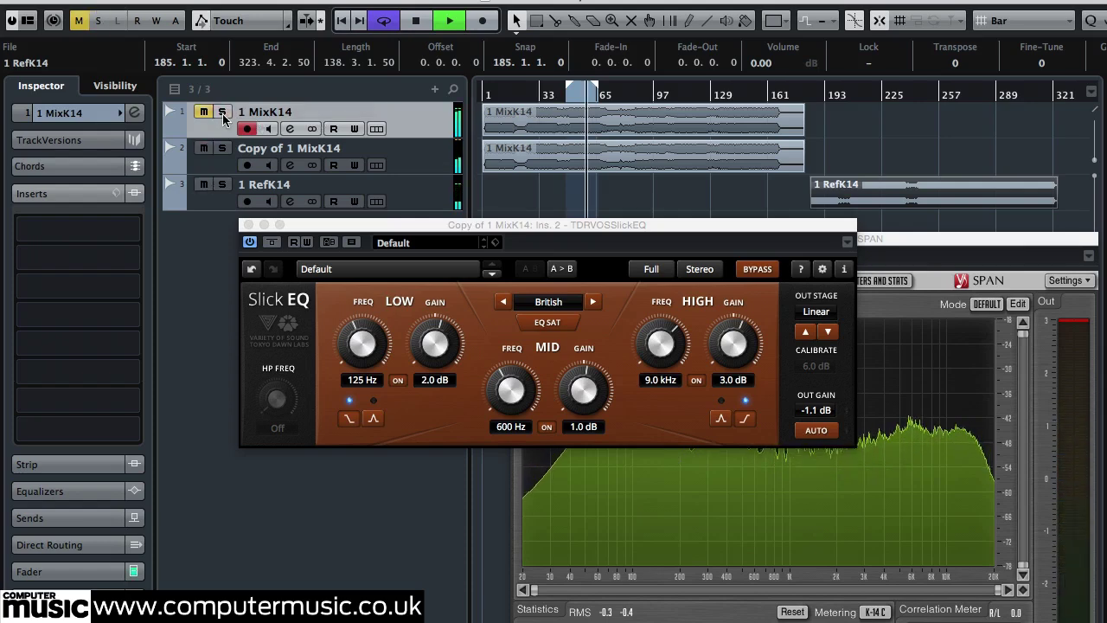
pyautogui.click(203, 112)
pyautogui.click(877, 96)
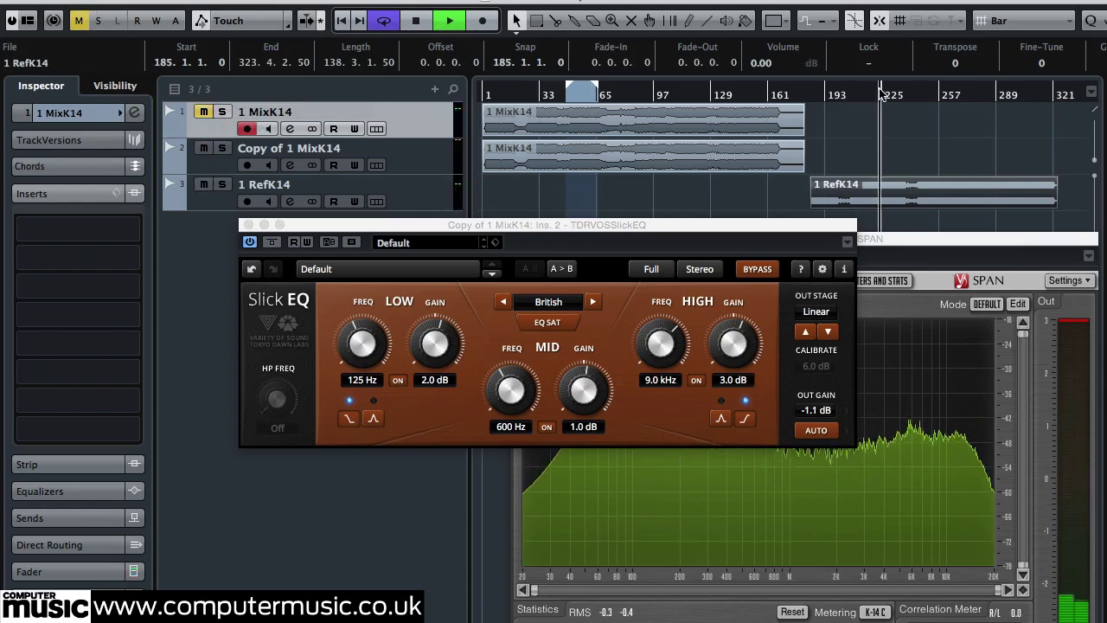
pyautogui.click(578, 95)
pyautogui.click(221, 113)
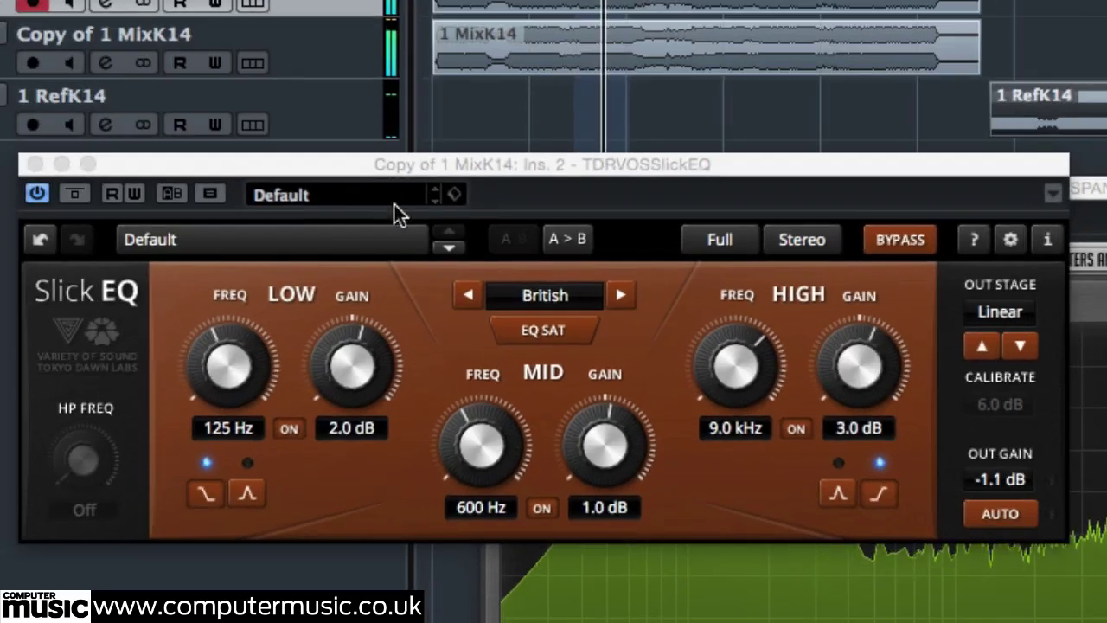
# Step: Toggle EQ SAT on and off repeatedly in the Slick EQ, finishing with it enabled
pyautogui.click(554, 326)
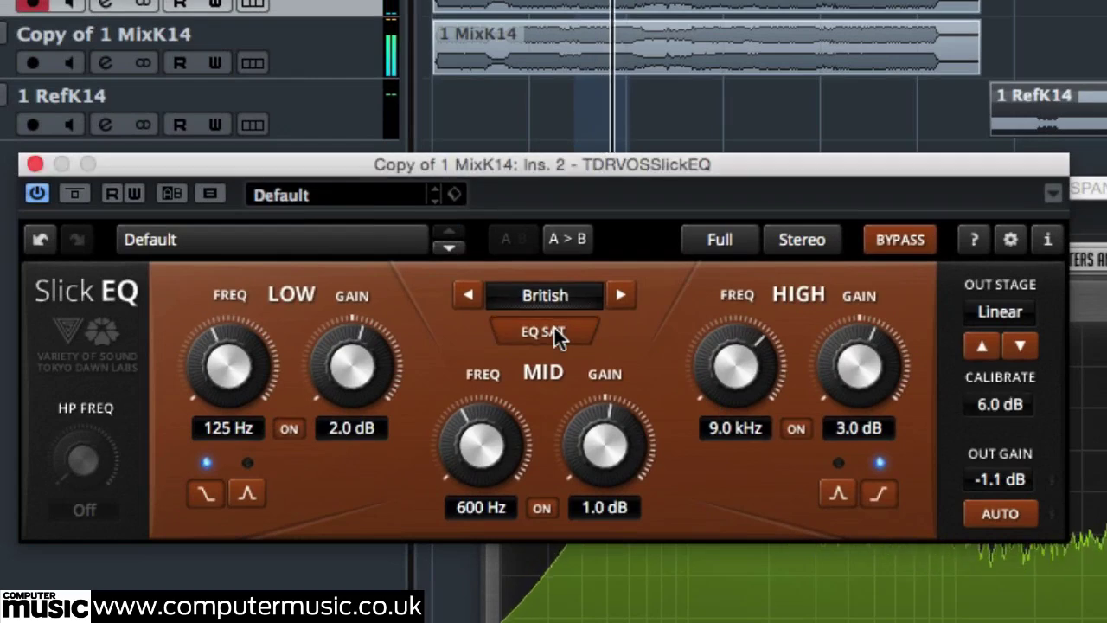
pyautogui.click(553, 326)
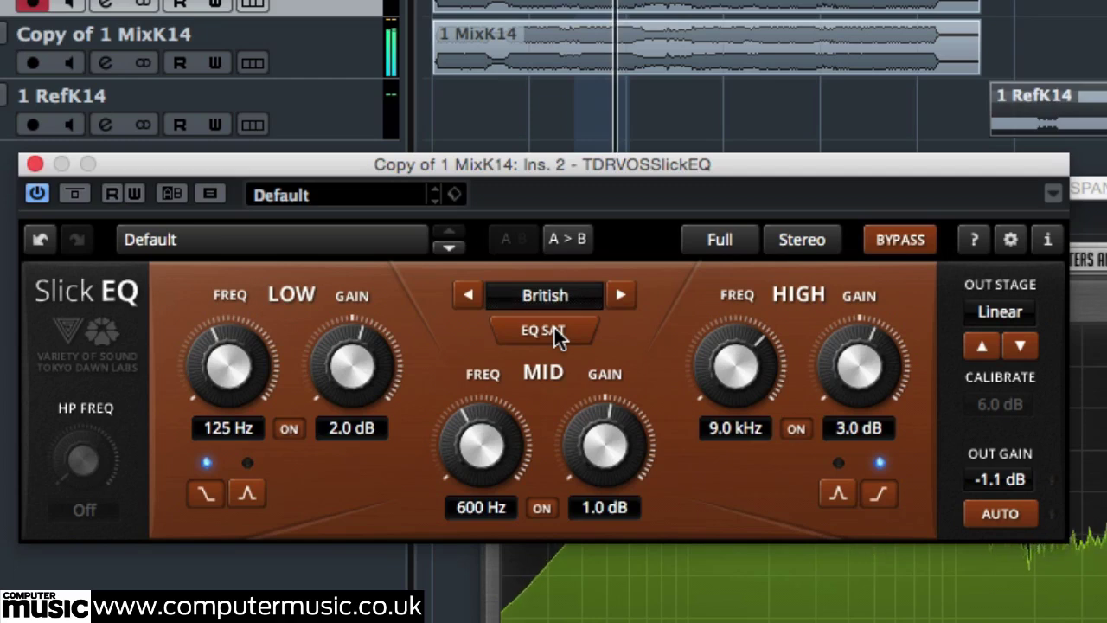
pyautogui.click(554, 326)
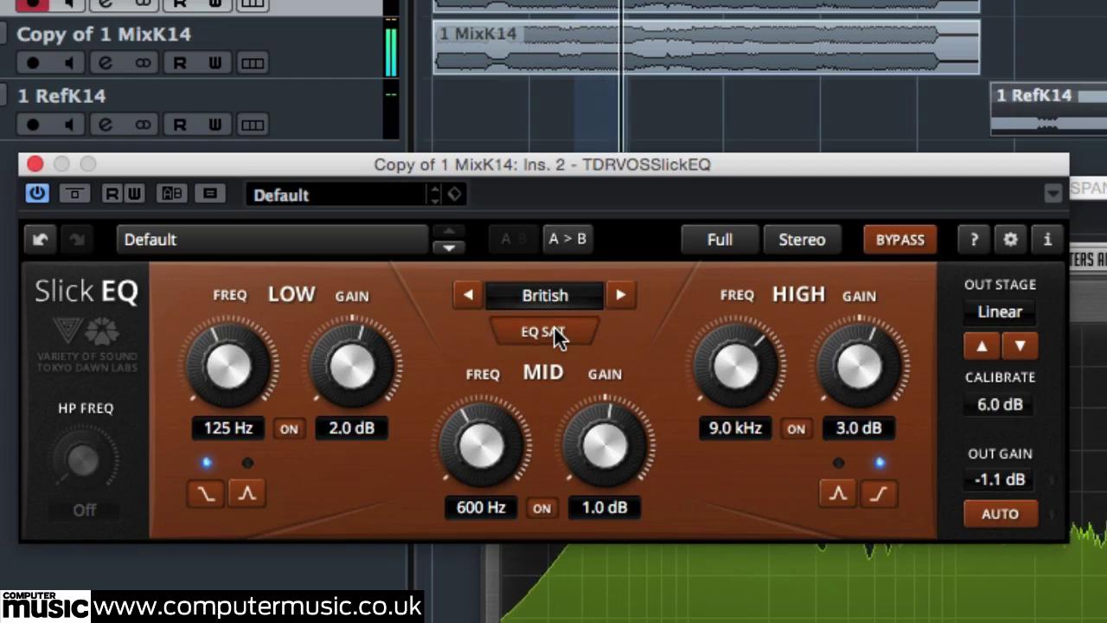
pyautogui.click(554, 328)
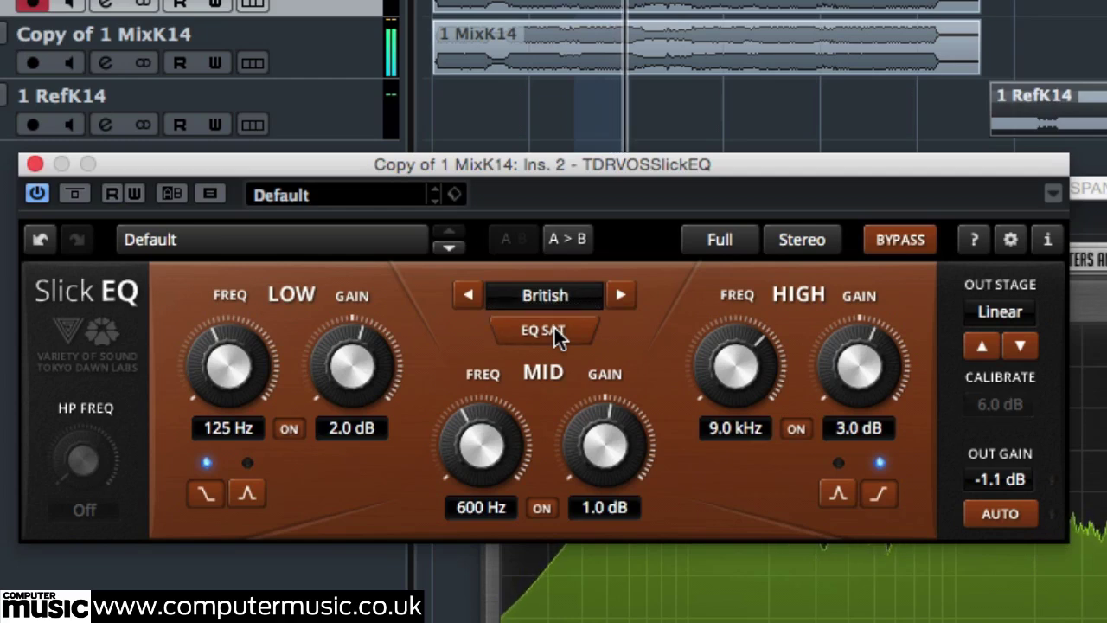
pyautogui.click(554, 328)
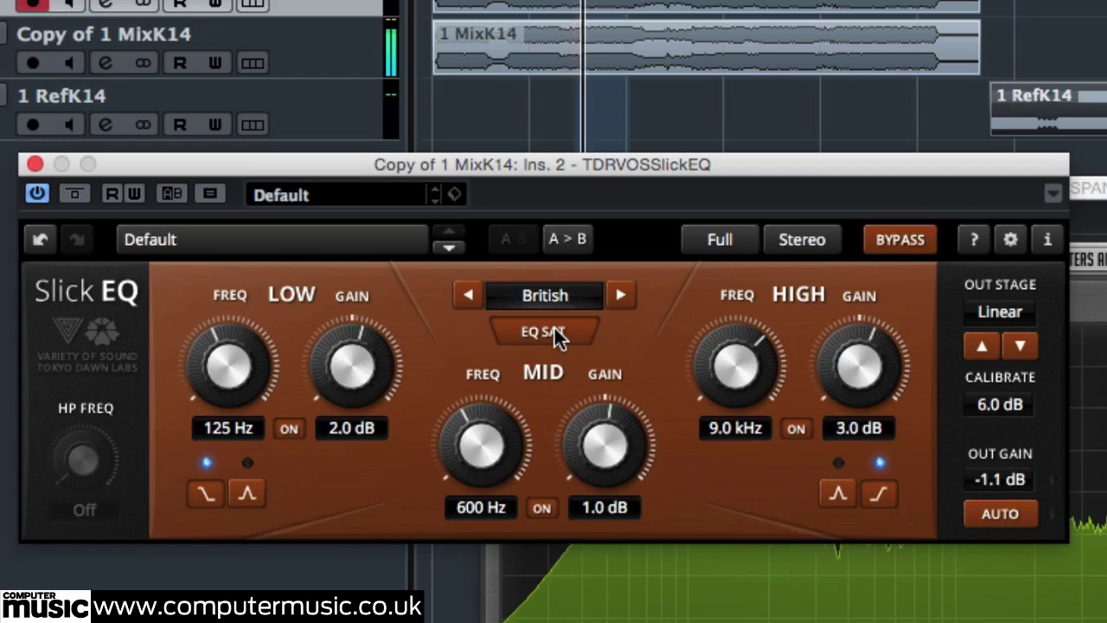
# Step: Audition the Silky, Mellow, Deep and Funky output stages, settling on Deep
pyautogui.click(1001, 315)
pyautogui.click(1012, 375)
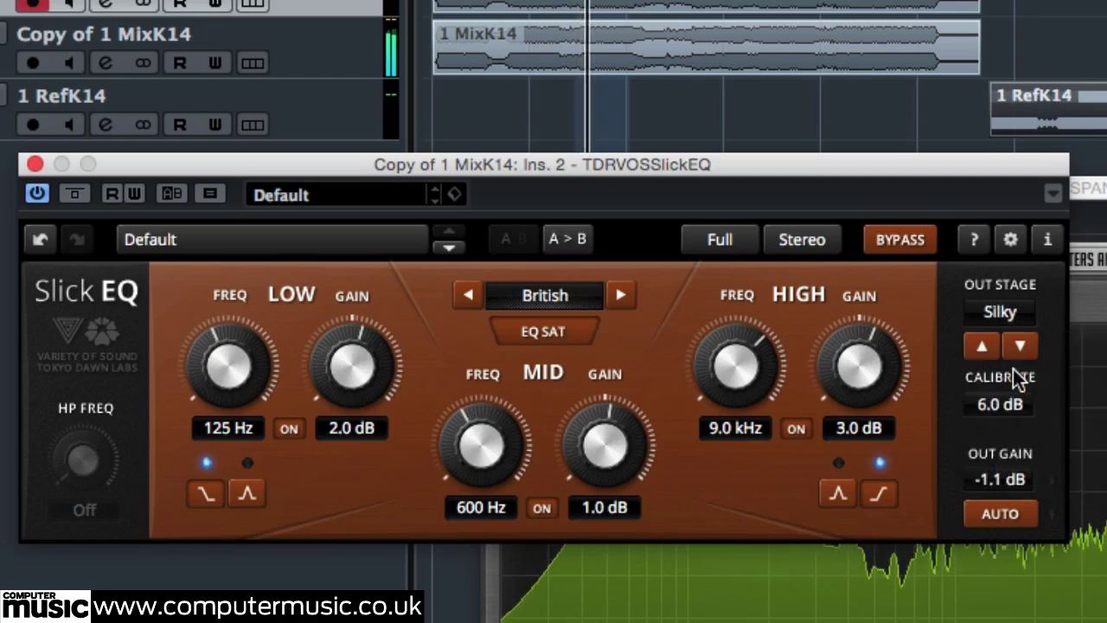
pyautogui.click(1010, 313)
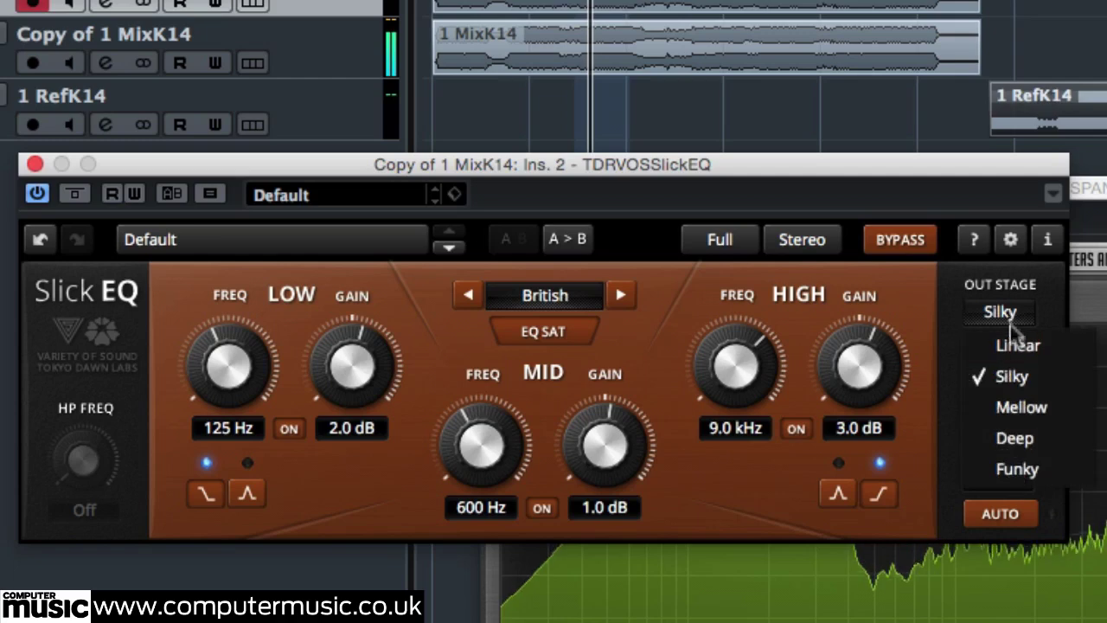
pyautogui.click(1036, 404)
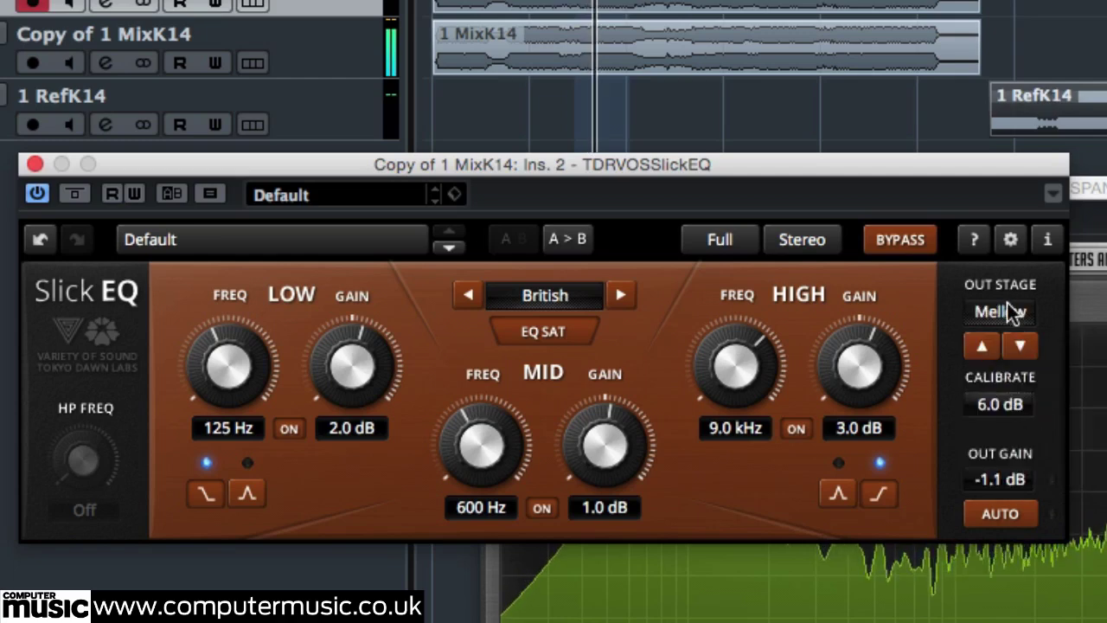
pyautogui.click(1004, 313)
pyautogui.click(1039, 443)
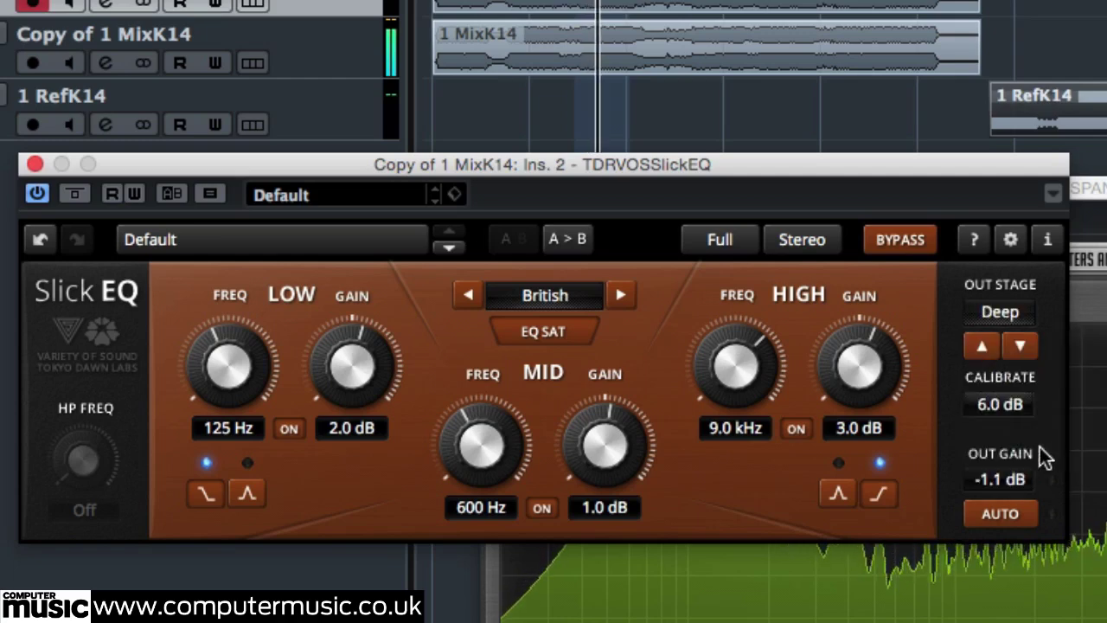
pyautogui.click(1007, 313)
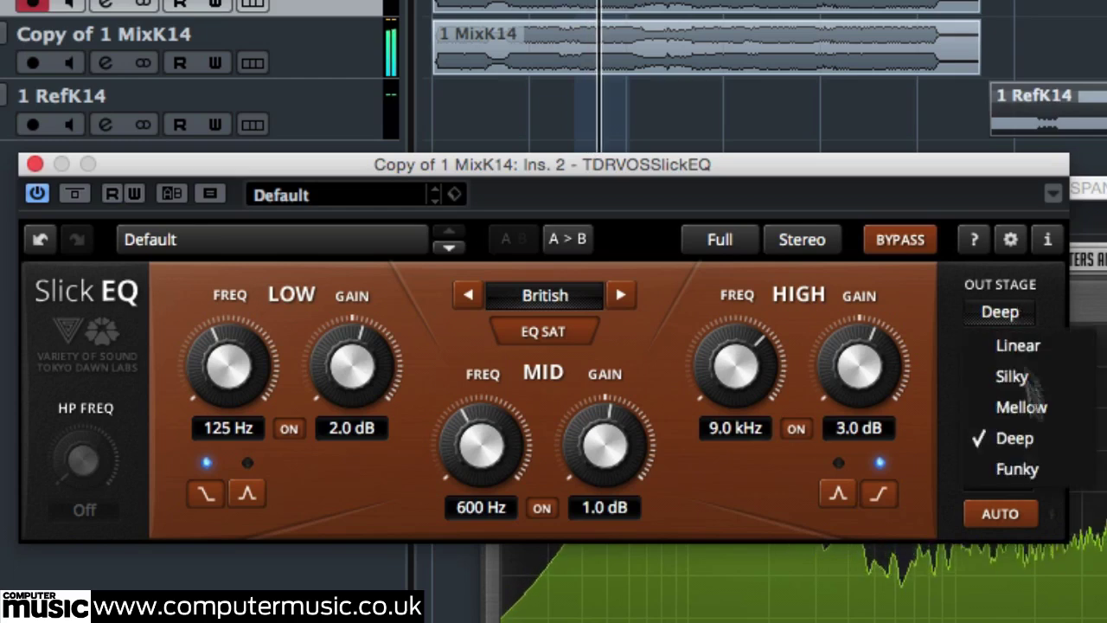
pyautogui.click(1048, 472)
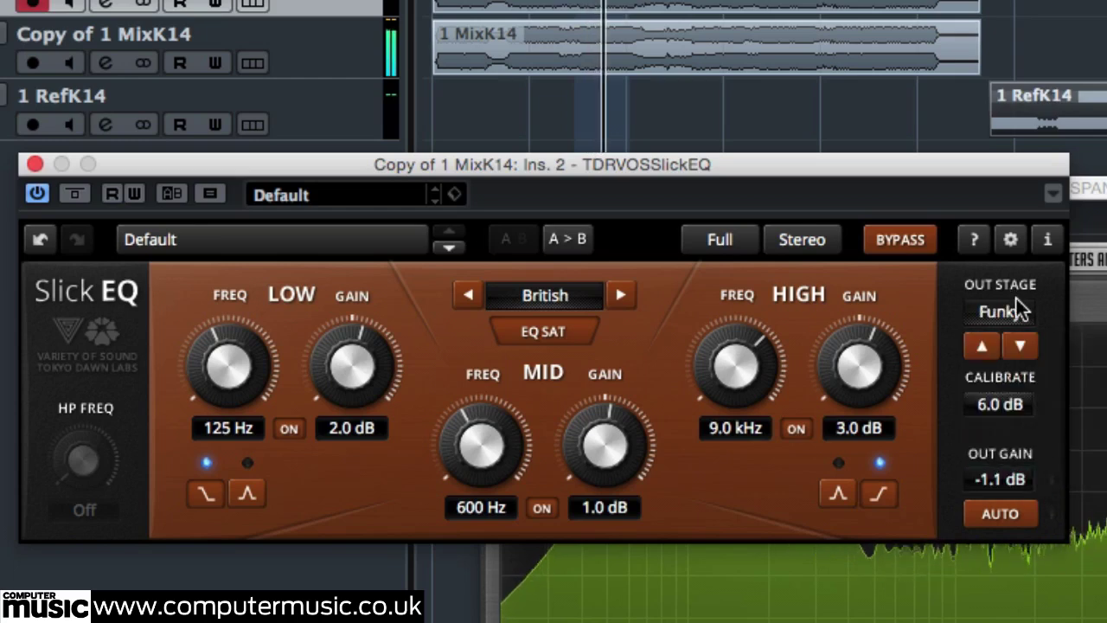
pyautogui.click(1017, 305)
pyautogui.click(1050, 435)
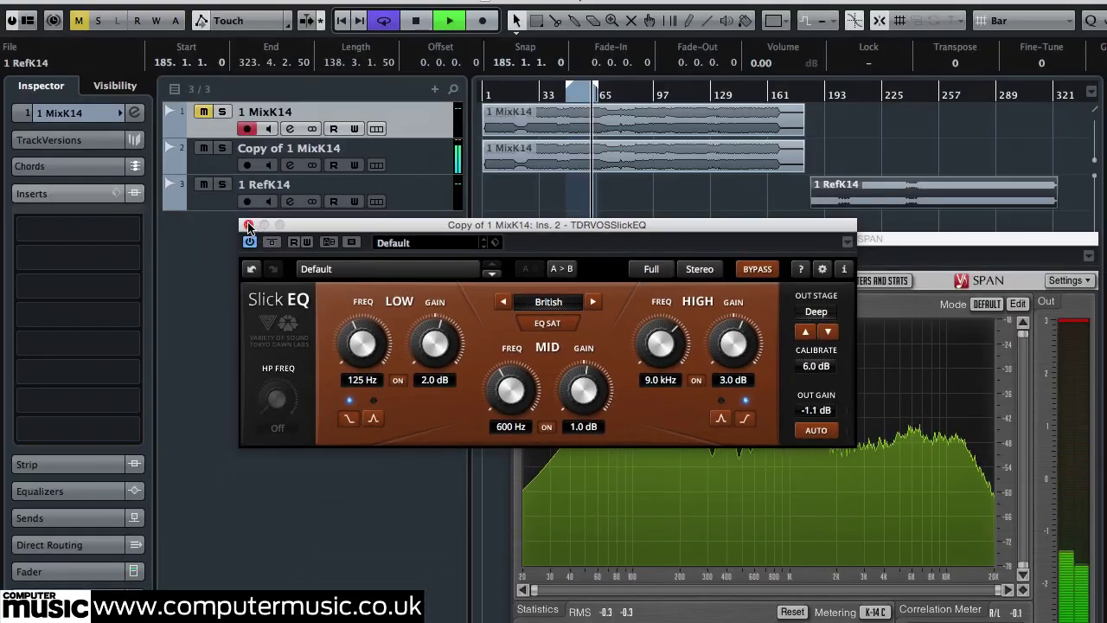
# Step: Close the first Slick EQ and load TDRVOSSlickEQ into Copy of 1 MixK14's third insert slot
pyautogui.click(247, 225)
pyautogui.click(420, 167)
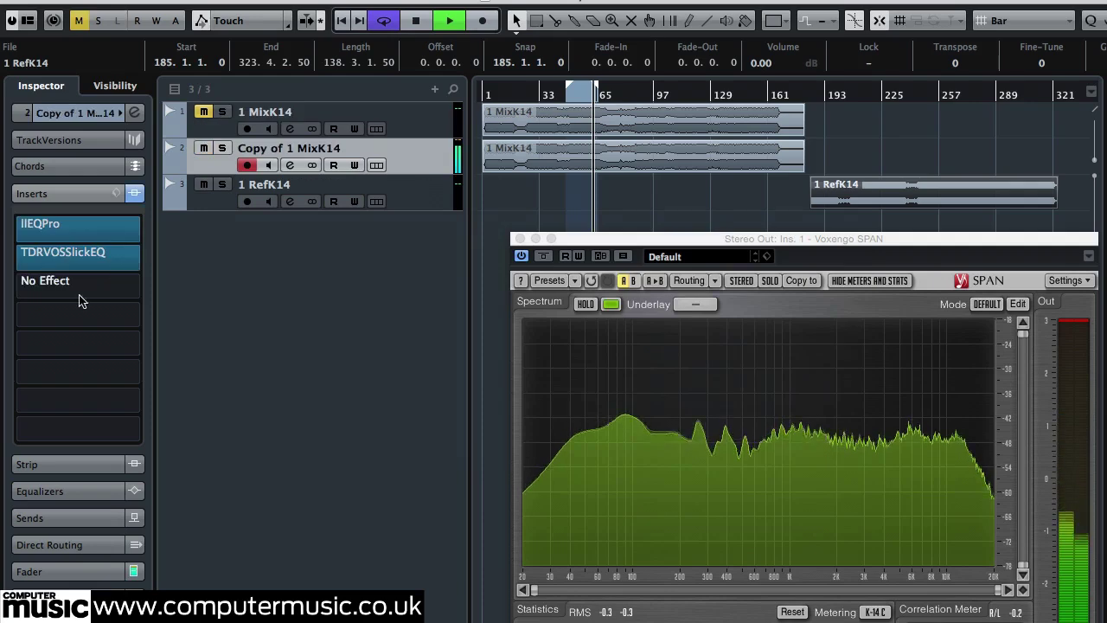
pyautogui.click(142, 285)
pyautogui.scroll(-10, 259, 428)
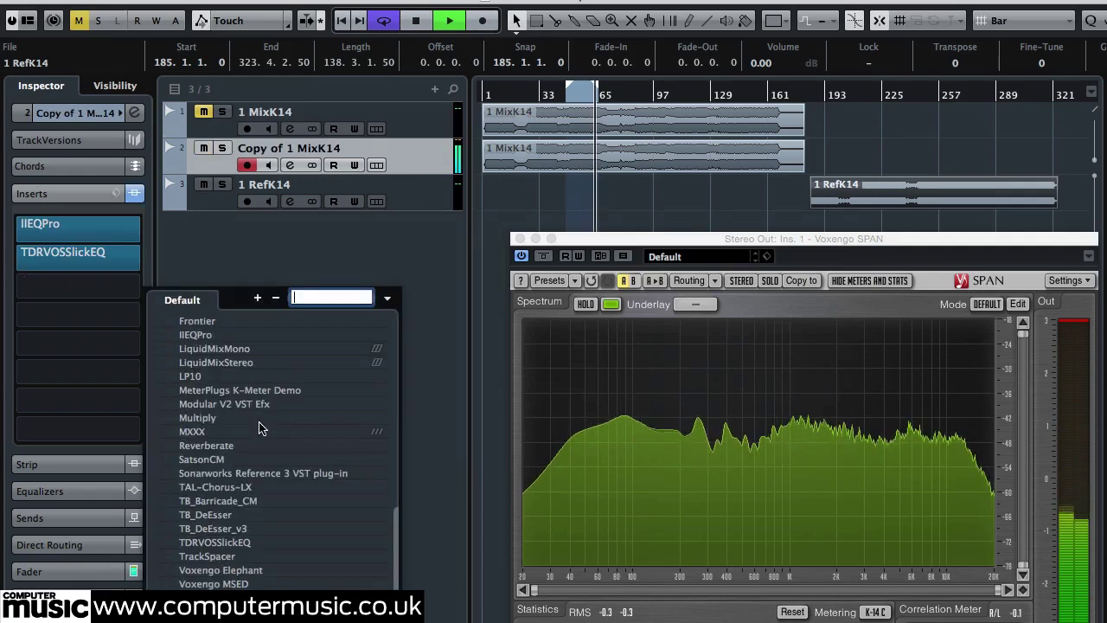
pyautogui.click(260, 542)
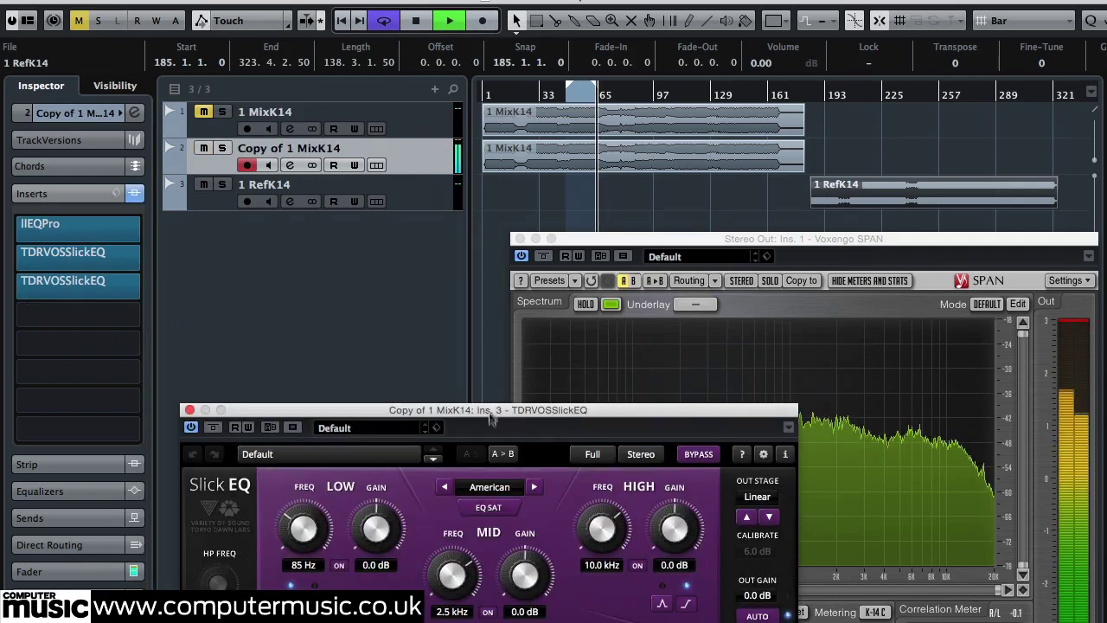
pyautogui.moveTo(490, 419); pyautogui.dragTo(589, 257)
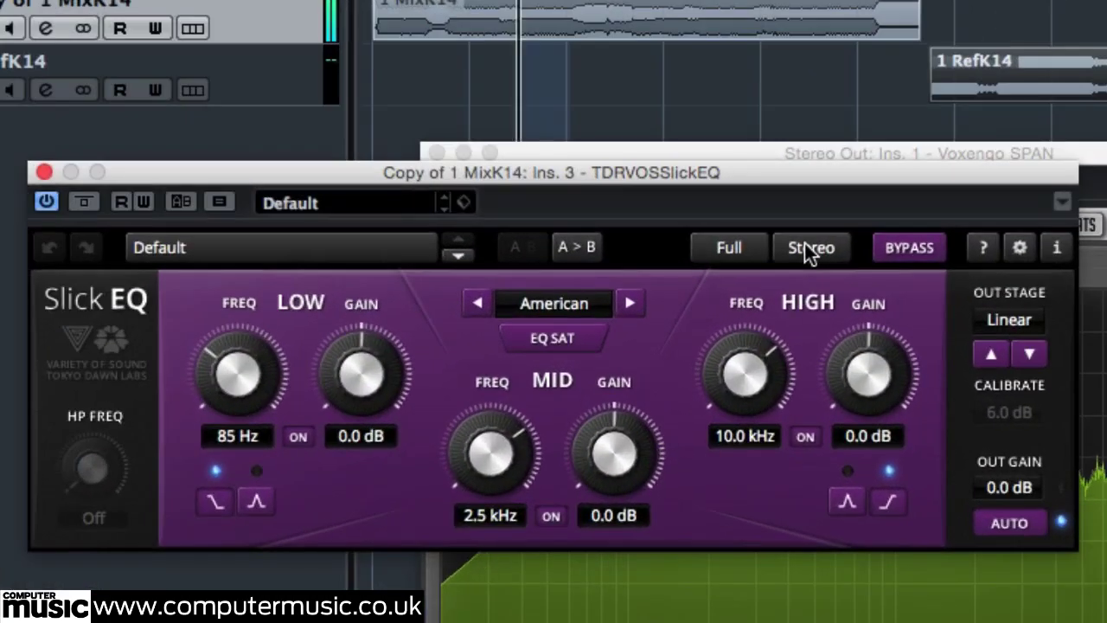
# Step: Set the second Slick EQ's Stereo mode to Diff and its High Gain to 0.6 dB
pyautogui.click(813, 249)
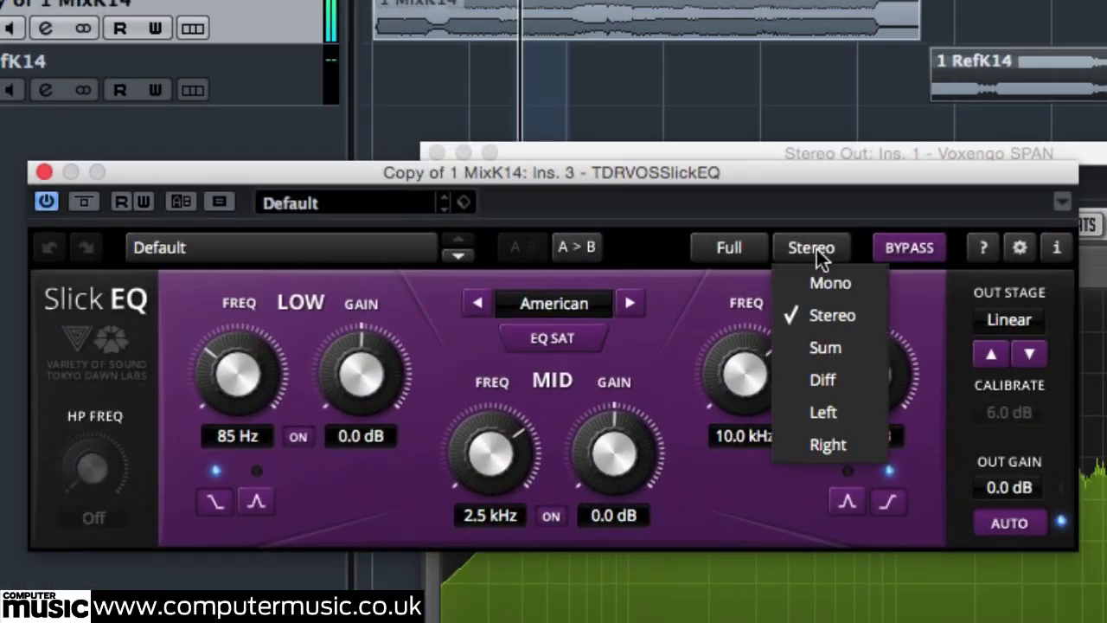
pyautogui.click(830, 385)
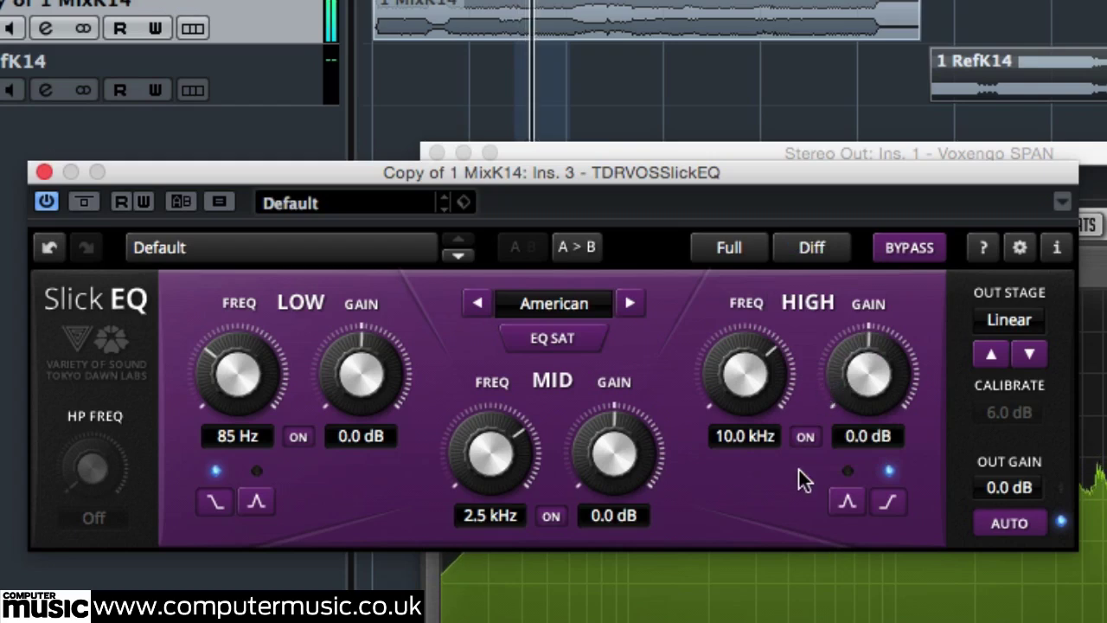
pyautogui.doubleClick(878, 436)
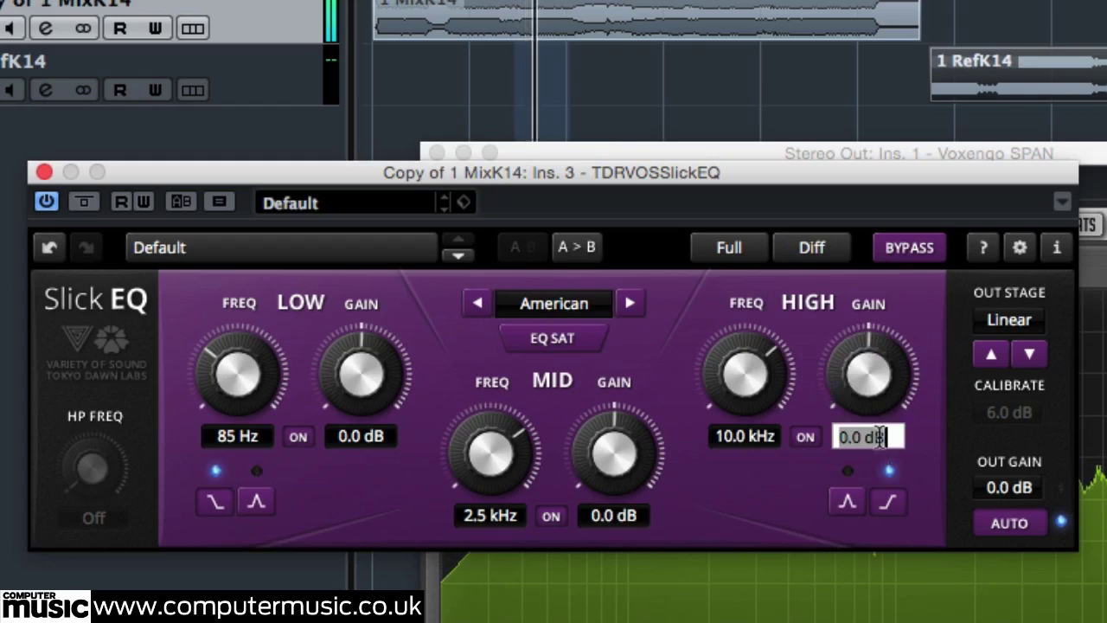
pyautogui.write('0.6')
pyautogui.press('Return')
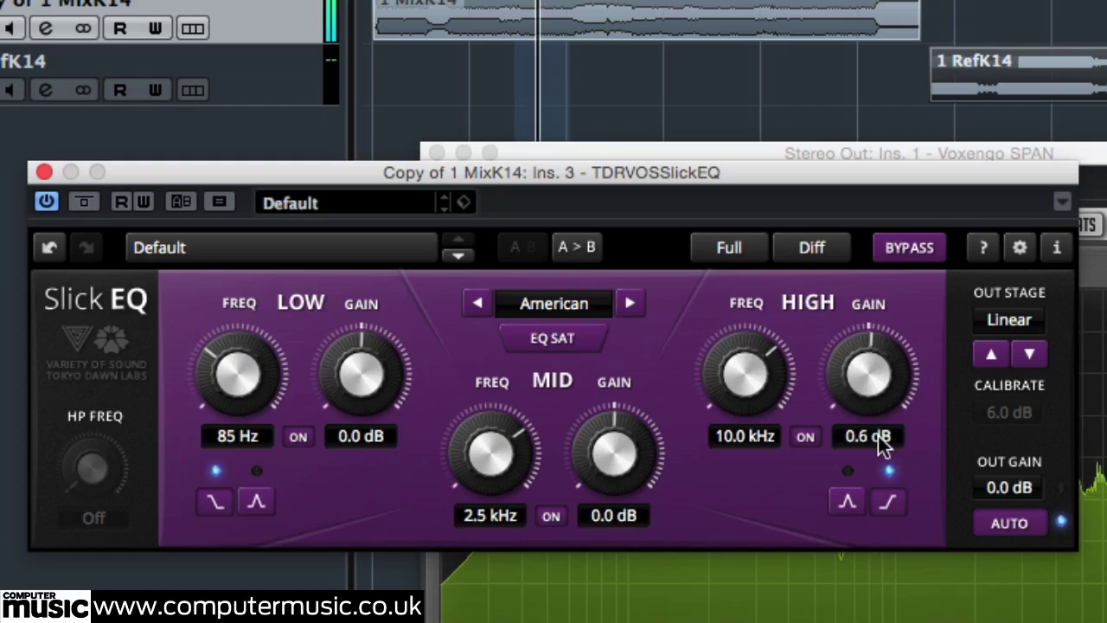